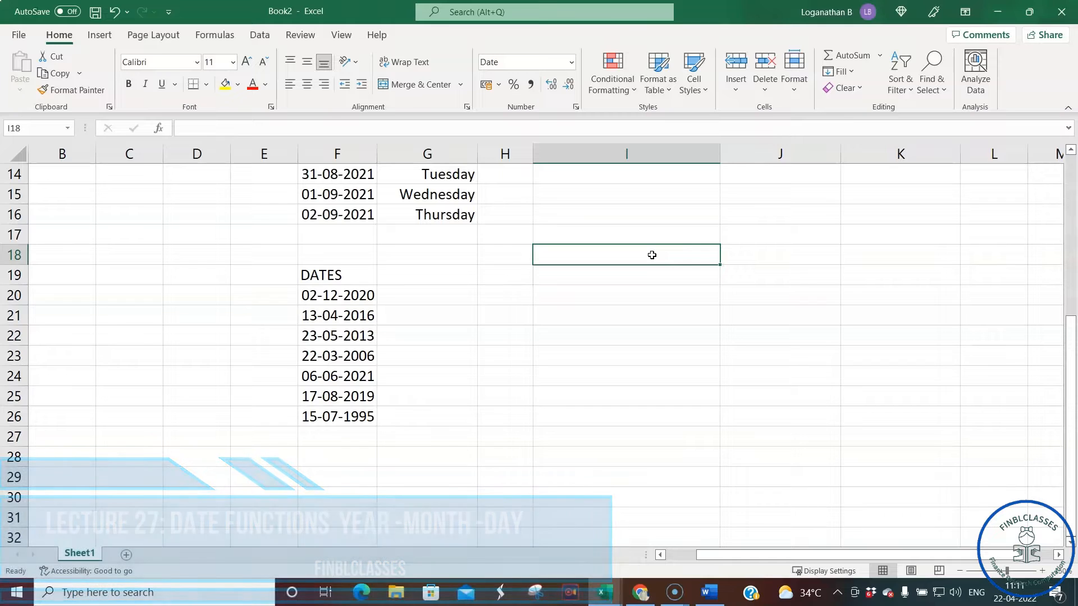
# Enter the TODAY function in cell I18 to show the current date.
pyautogui.write('=TO')
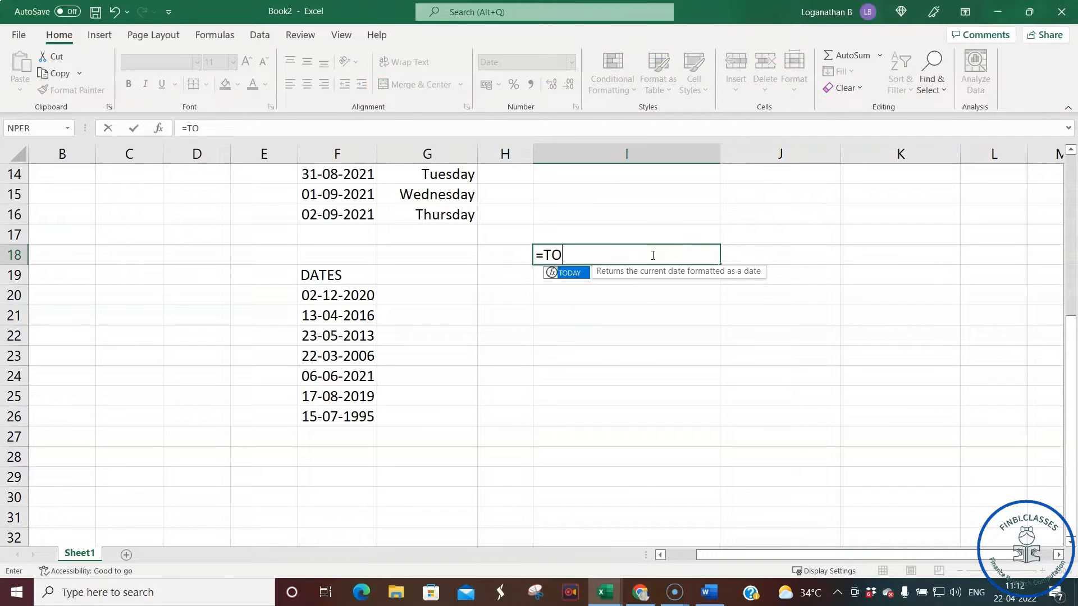
pyautogui.write('DAY(')
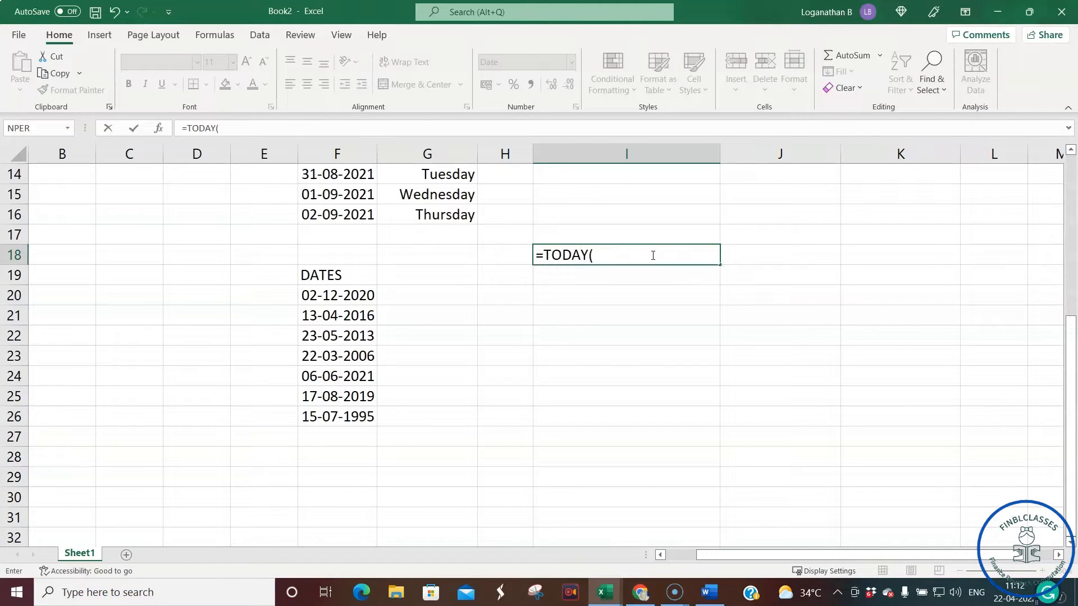
pyautogui.press('Return')
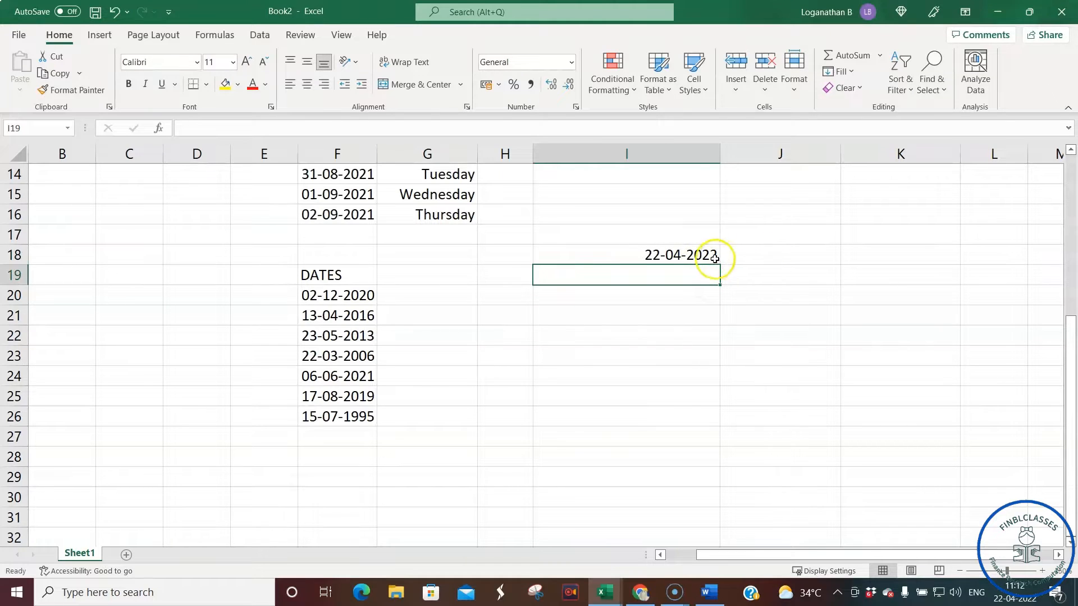
# Enter the NOW function in cell J18 to return the current date and time.
pyautogui.click(785, 259)
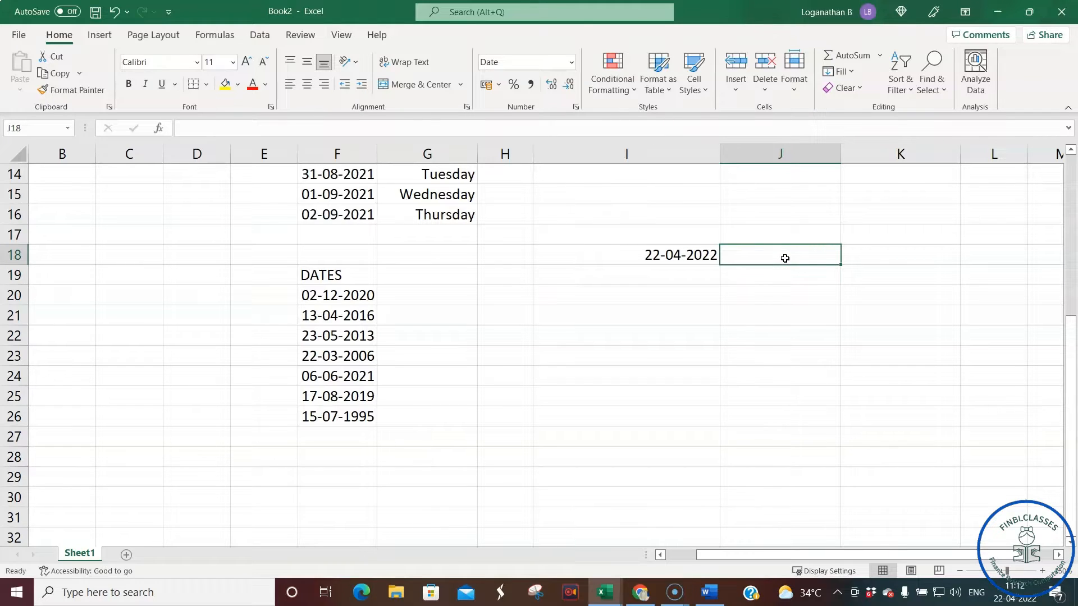
pyautogui.write('=NOW')
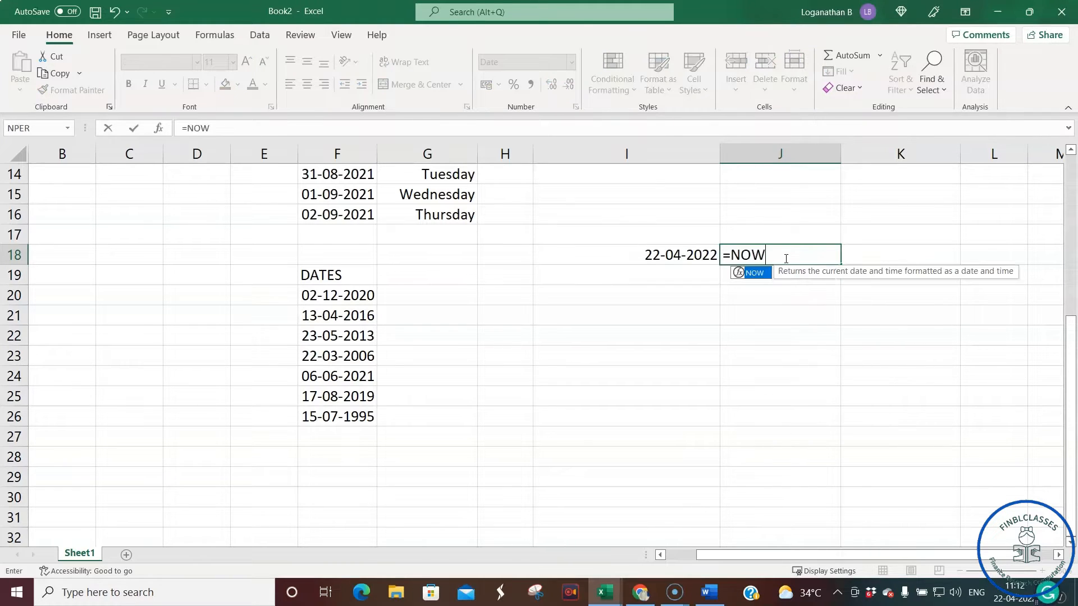
pyautogui.write('(')
pyautogui.press('Return')
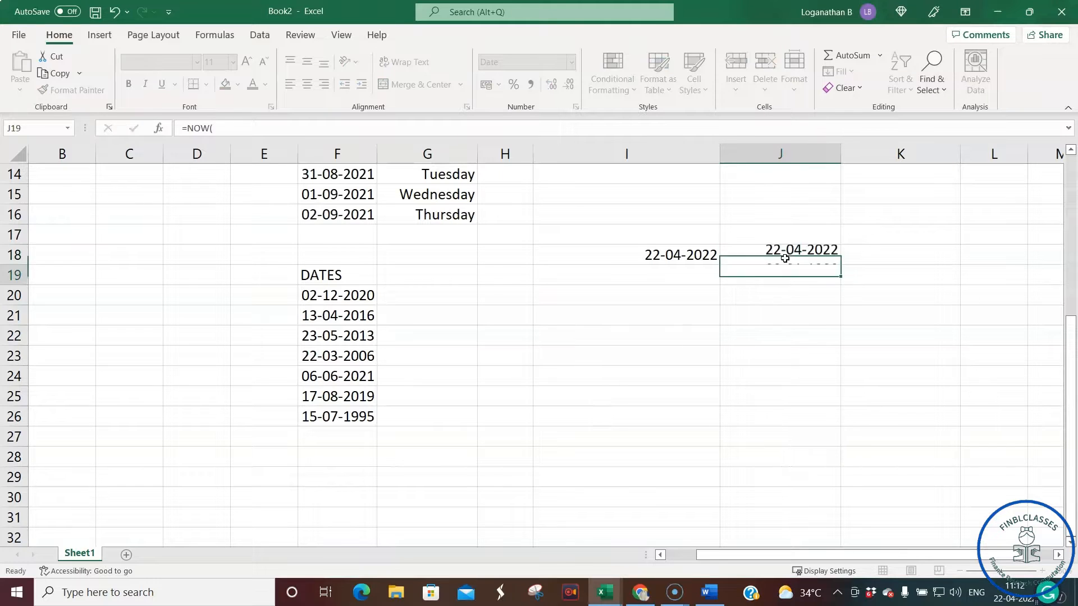
# Apply the custom number format dd-mm-yyyy hh:mm to the NOW result in cell J18.
pyautogui.click(818, 256)
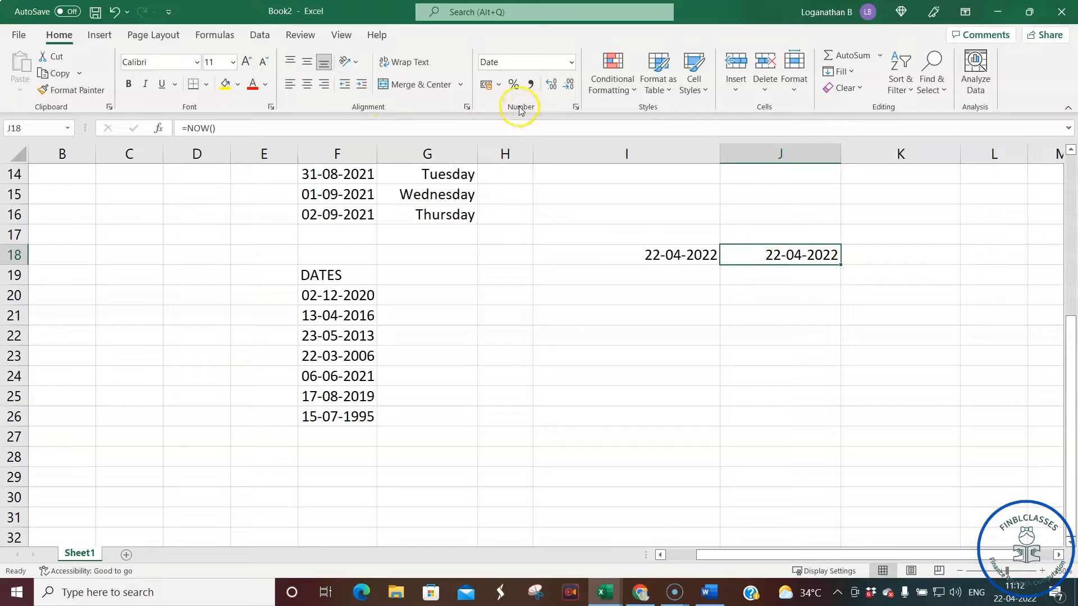
pyautogui.click(575, 107)
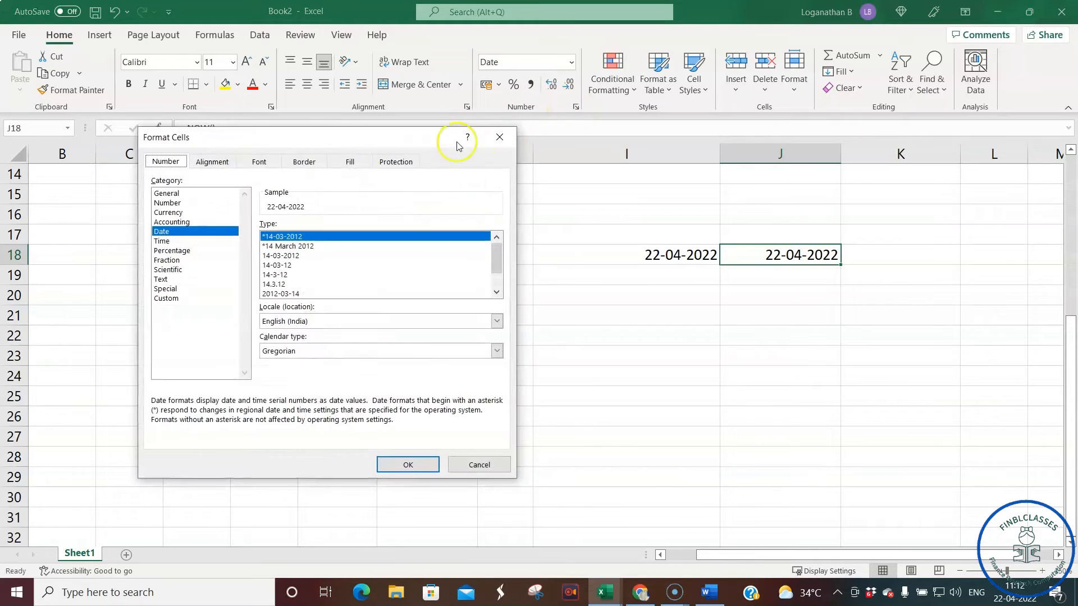
pyautogui.moveTo(352, 139); pyautogui.dragTo(460, 144)
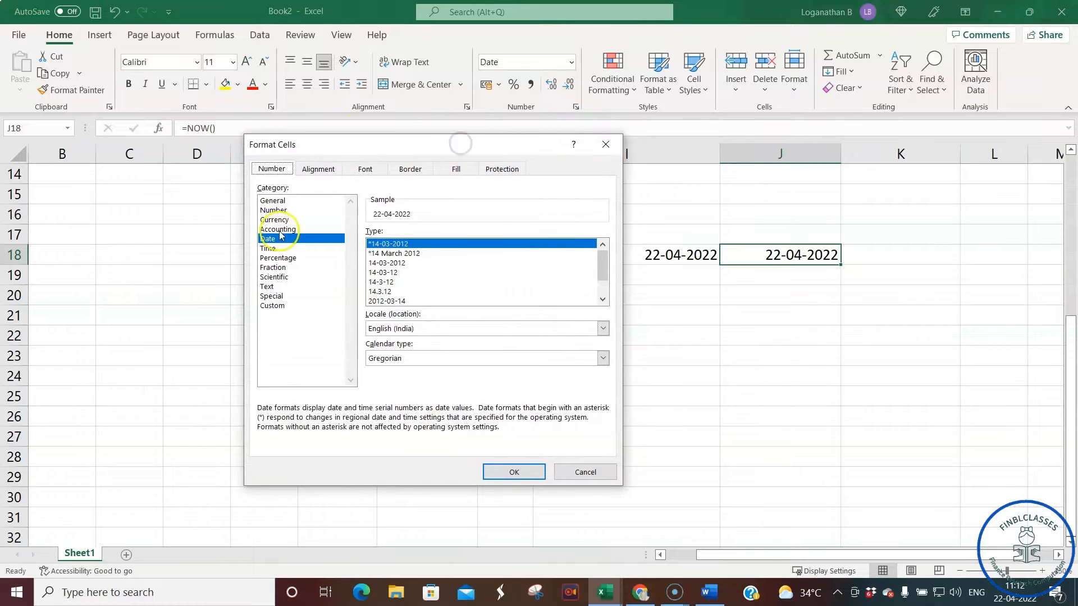
pyautogui.click(274, 305)
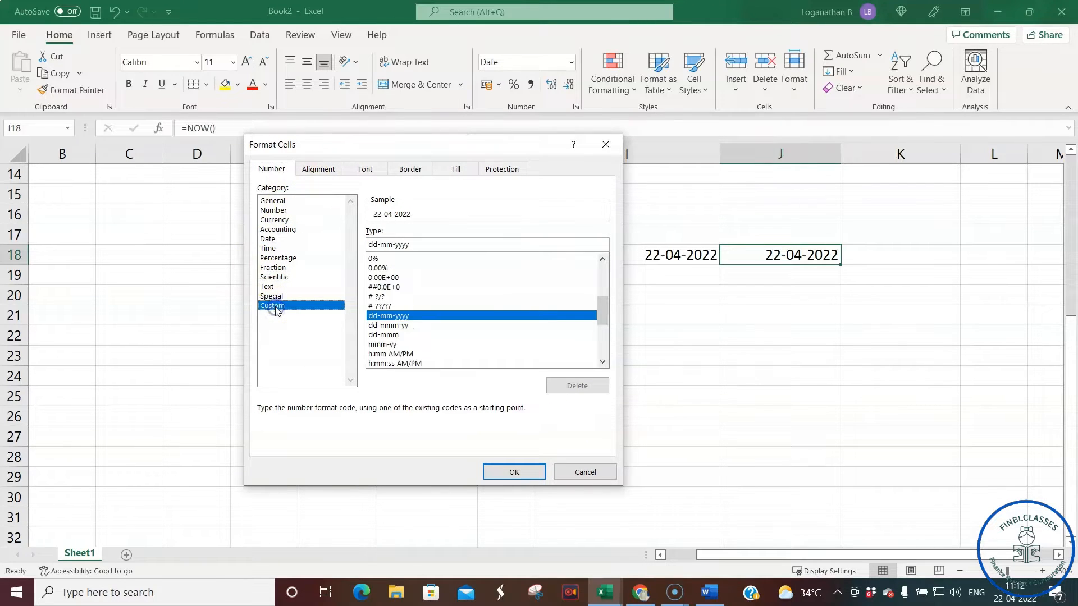
pyautogui.click(603, 362)
pyautogui.click(603, 362)
pyautogui.click(603, 362)
pyautogui.click(603, 362)
pyautogui.click(603, 362)
pyautogui.click(603, 362)
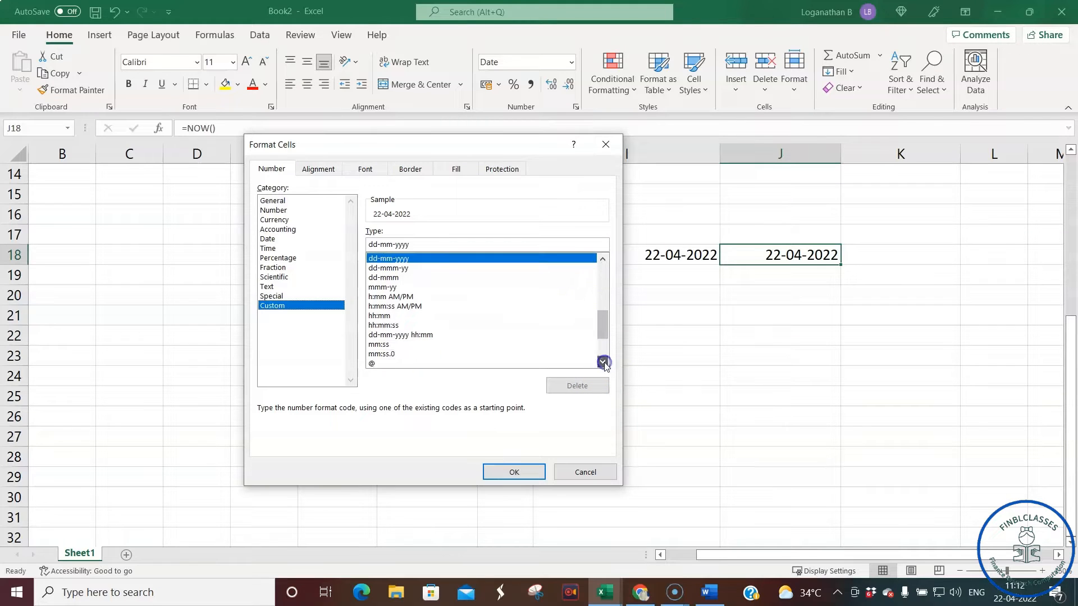
pyautogui.click(421, 337)
pyautogui.click(511, 473)
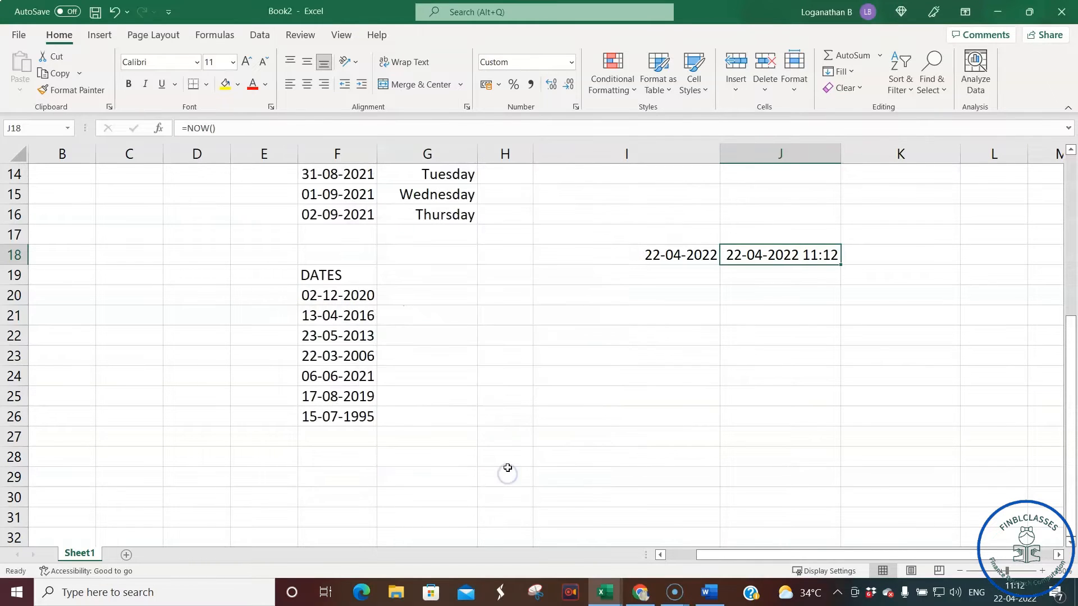
pyautogui.click(886, 288)
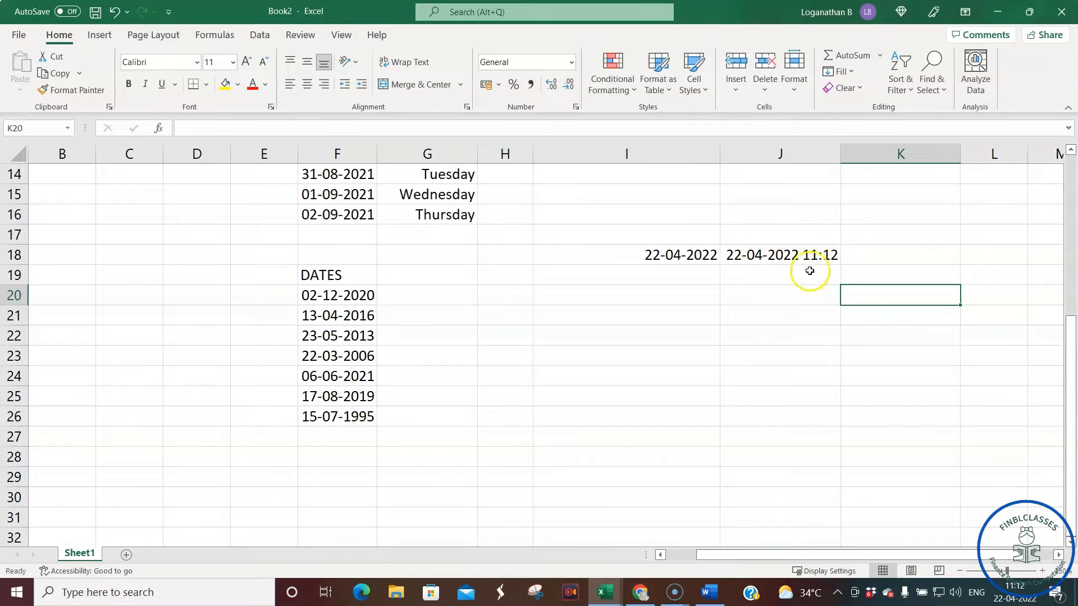
pyautogui.click(765, 258)
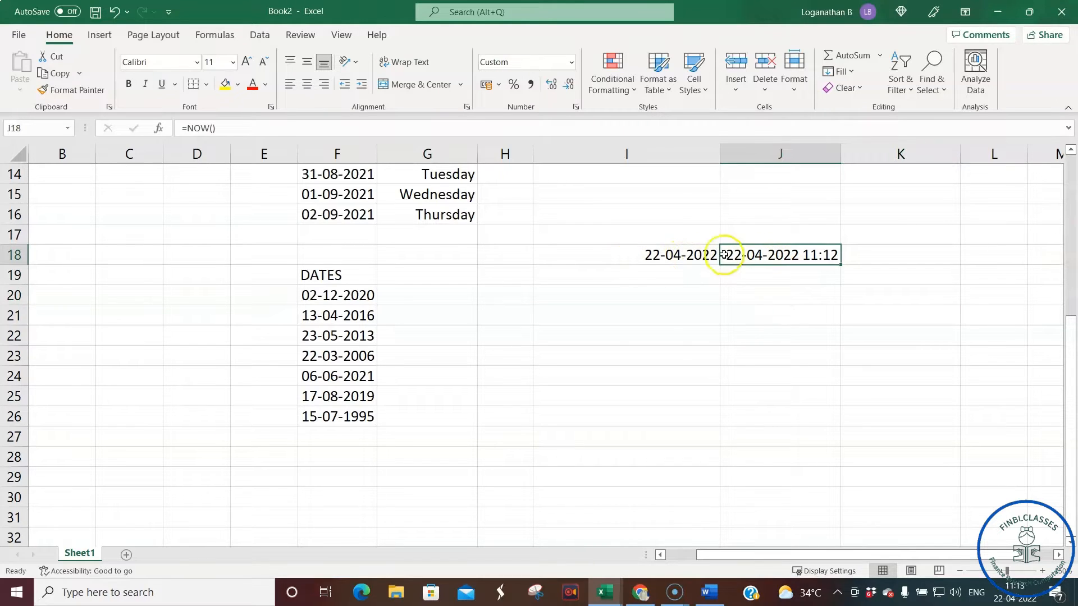
# Add the heading YEAR in cell G19, beside the DATES heading.
pyautogui.click(449, 275)
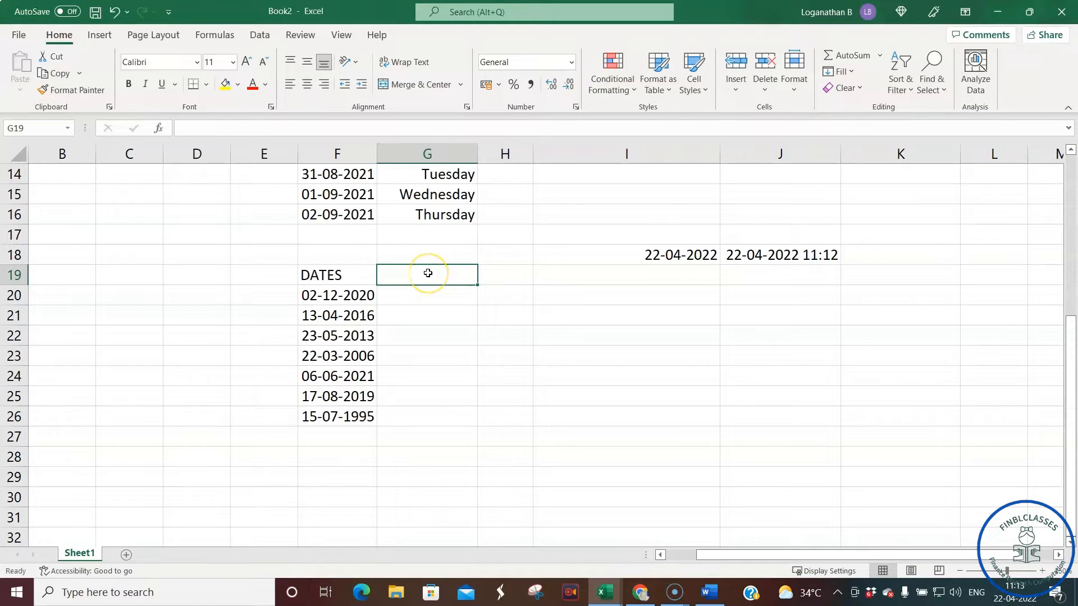
pyautogui.write('YEAR')
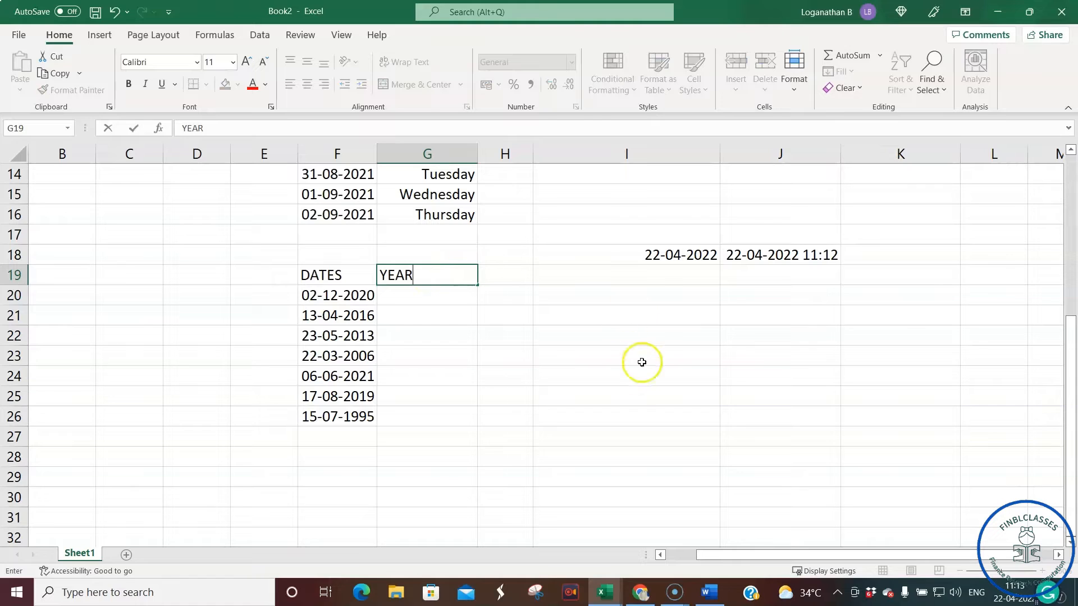
pyautogui.click(636, 393)
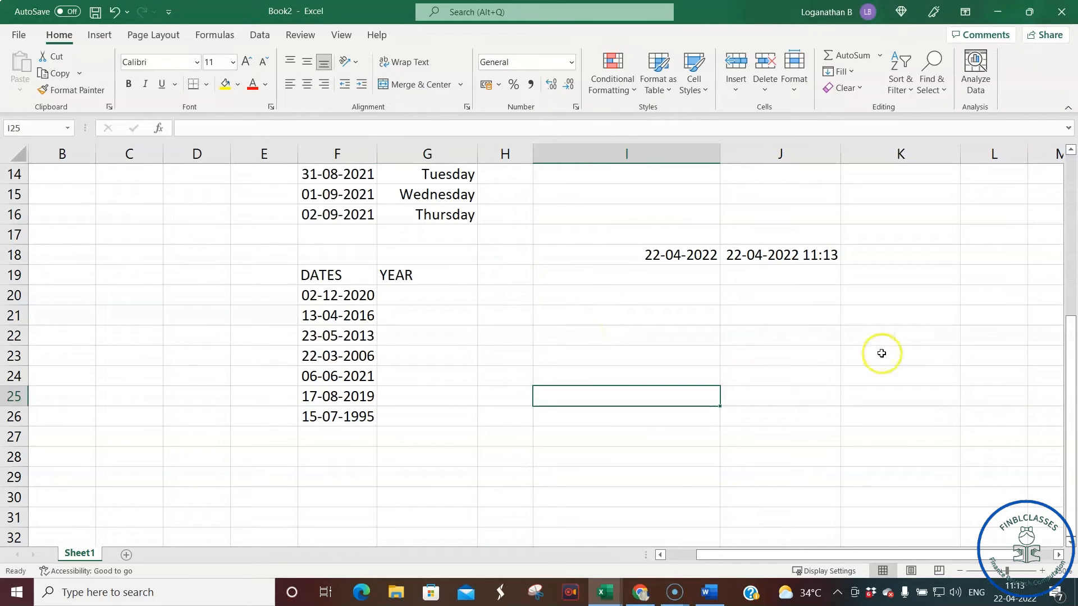
# Write the supported year range as the note "1900 TO 9999" in cell K21.
pyautogui.click(909, 318)
pyautogui.write('1')
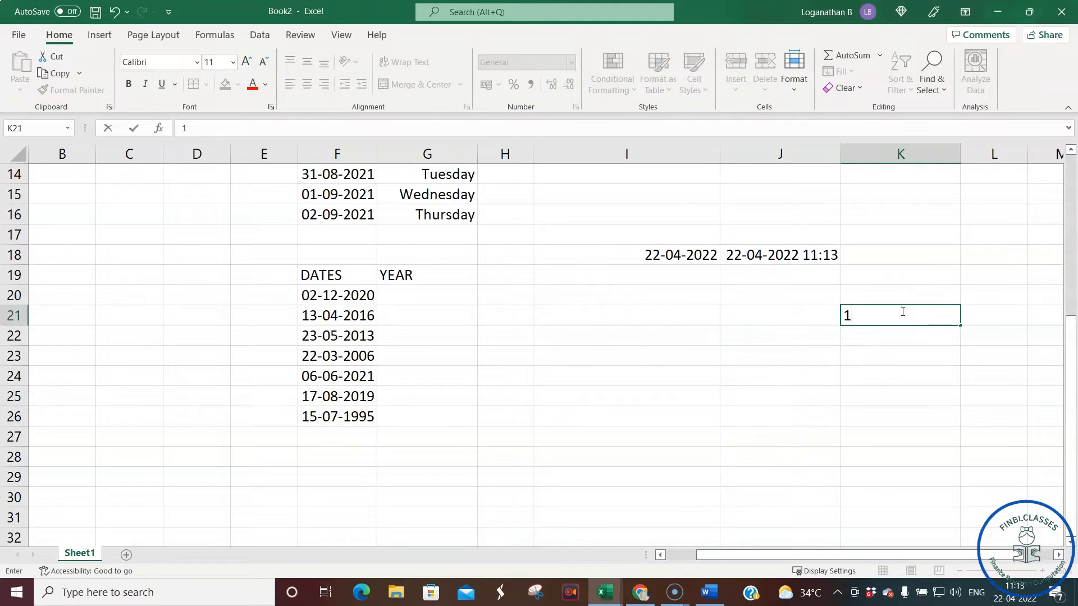
pyautogui.write('900 TO')
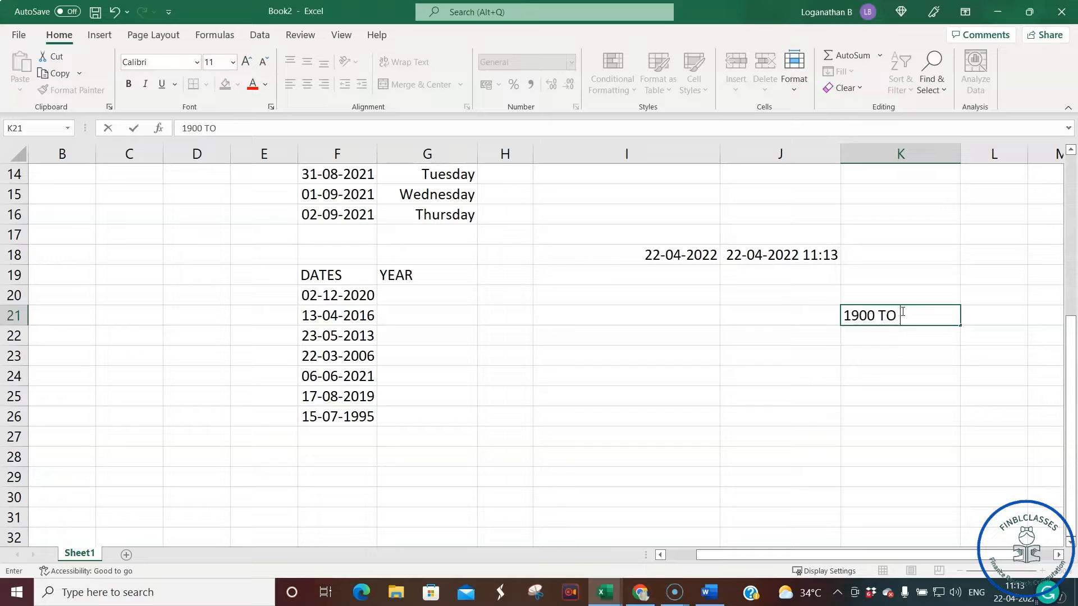
pyautogui.write(' 9999')
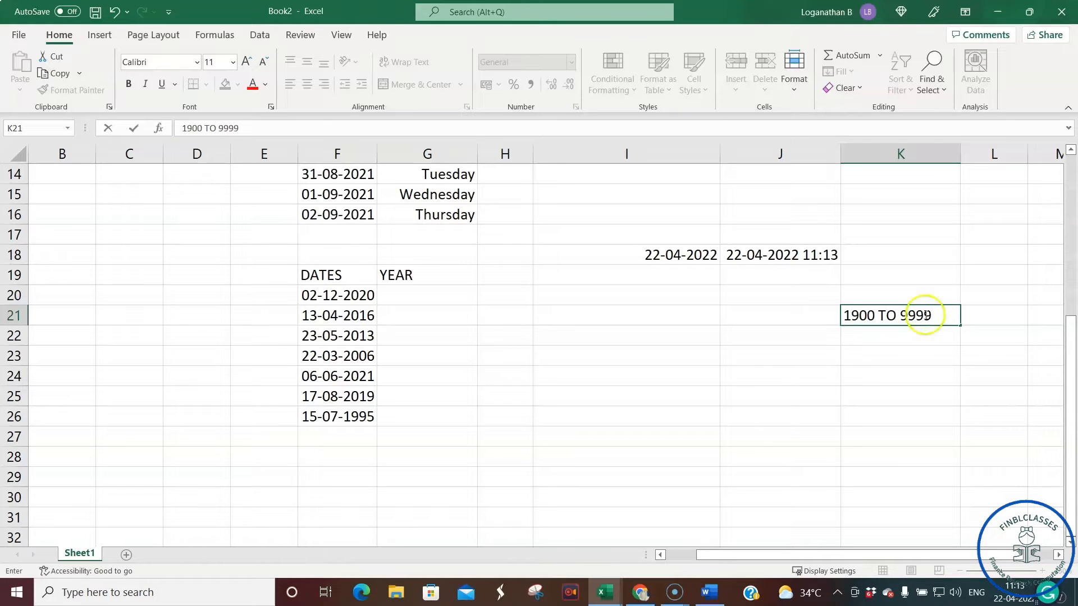
pyautogui.click(931, 362)
# Fill G20:G26 with the formula =YEAR(F20) in one entry to extract the year of each date.
pyautogui.click(435, 296)
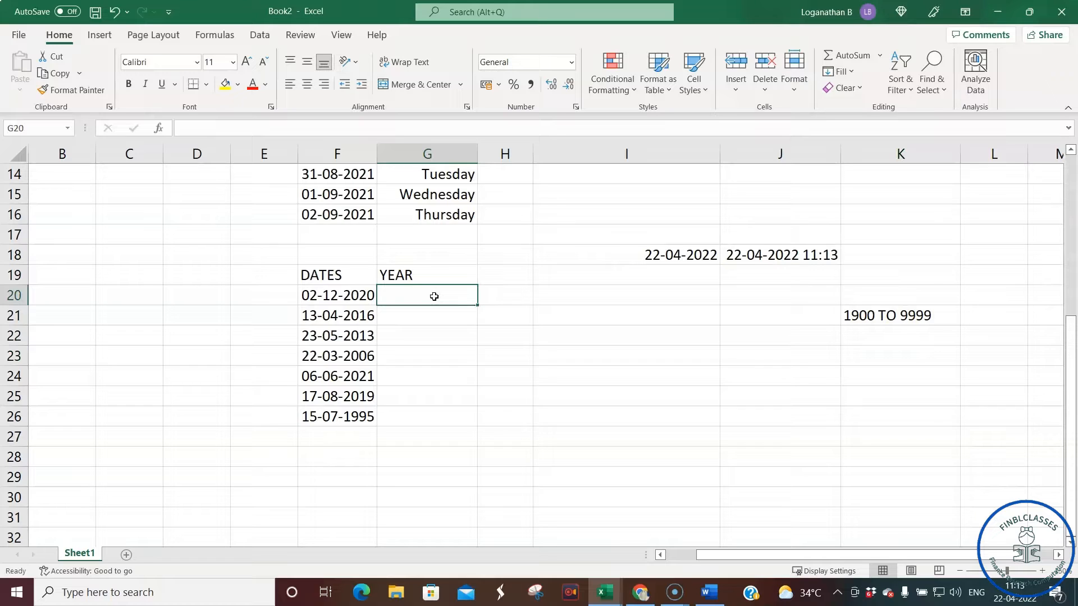
pyautogui.moveTo(435, 297); pyautogui.dragTo(443, 408)
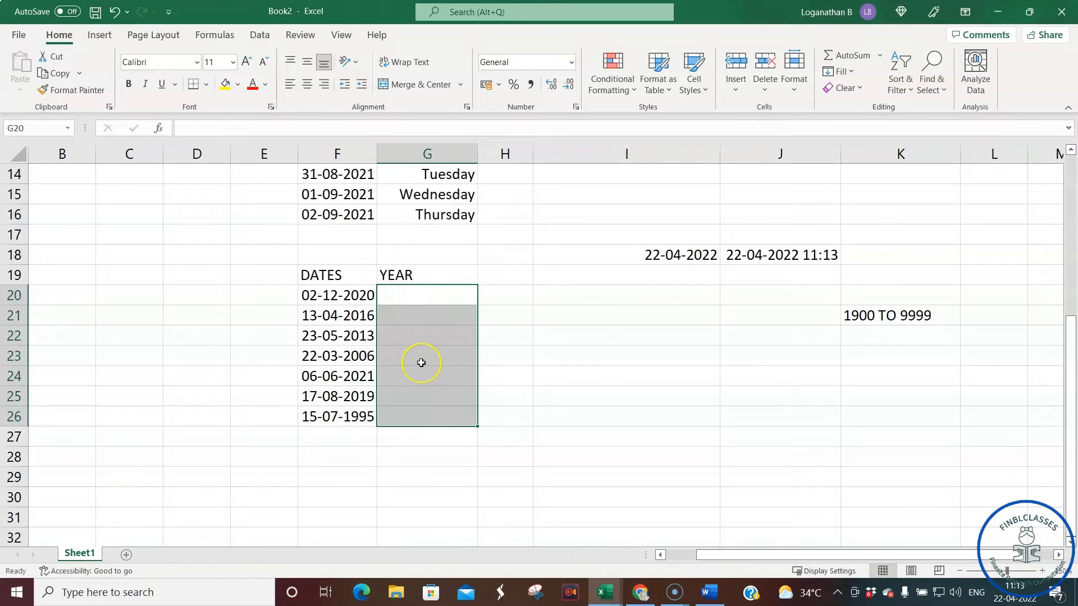
pyautogui.write('=YE')
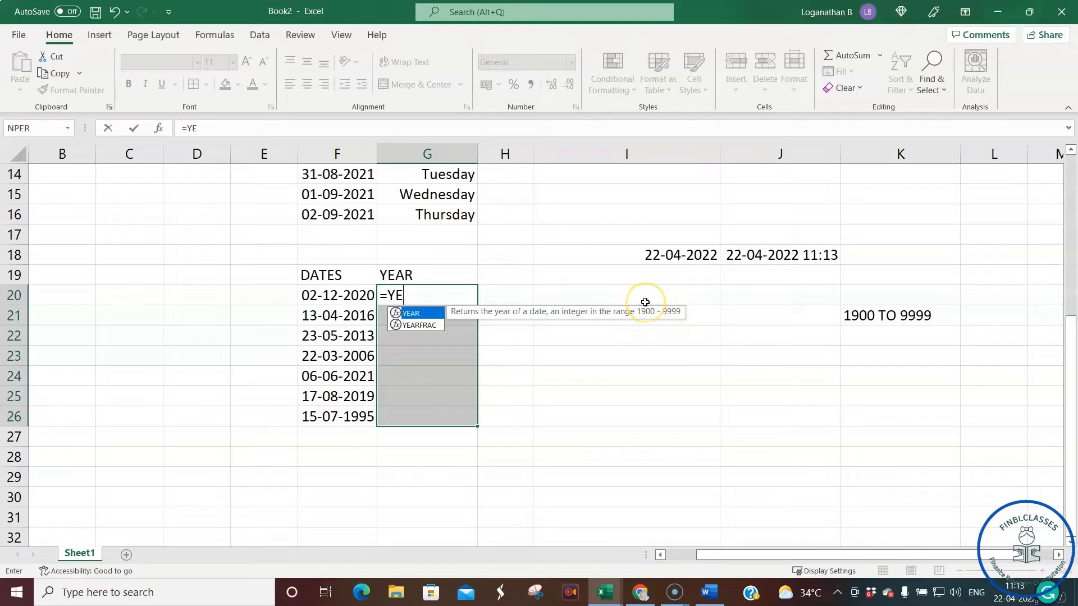
pyautogui.press('Tab')
pyautogui.click(337, 296)
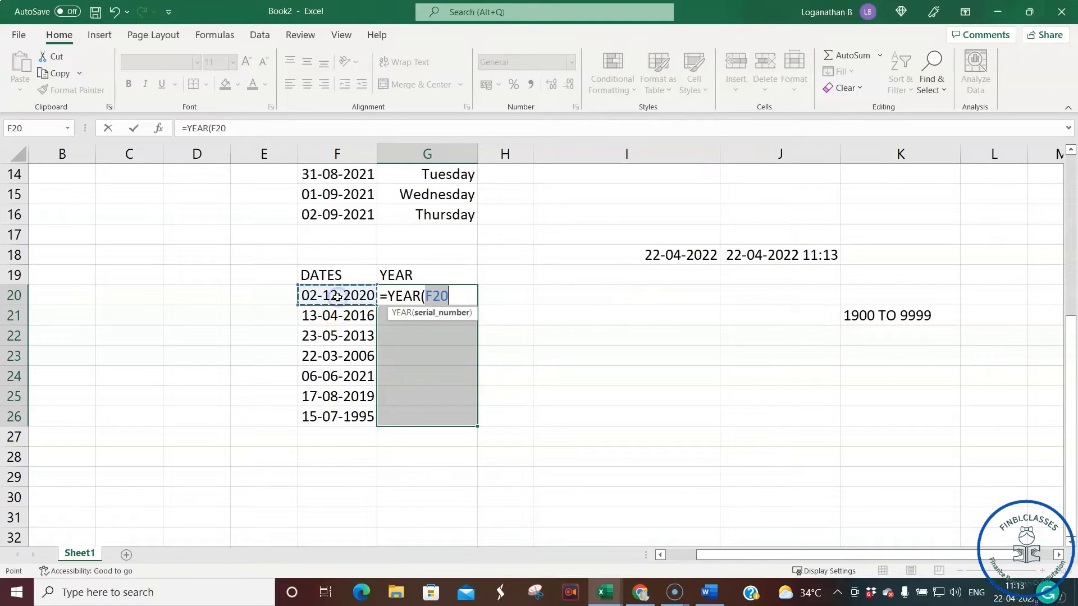
pyautogui.write(')')
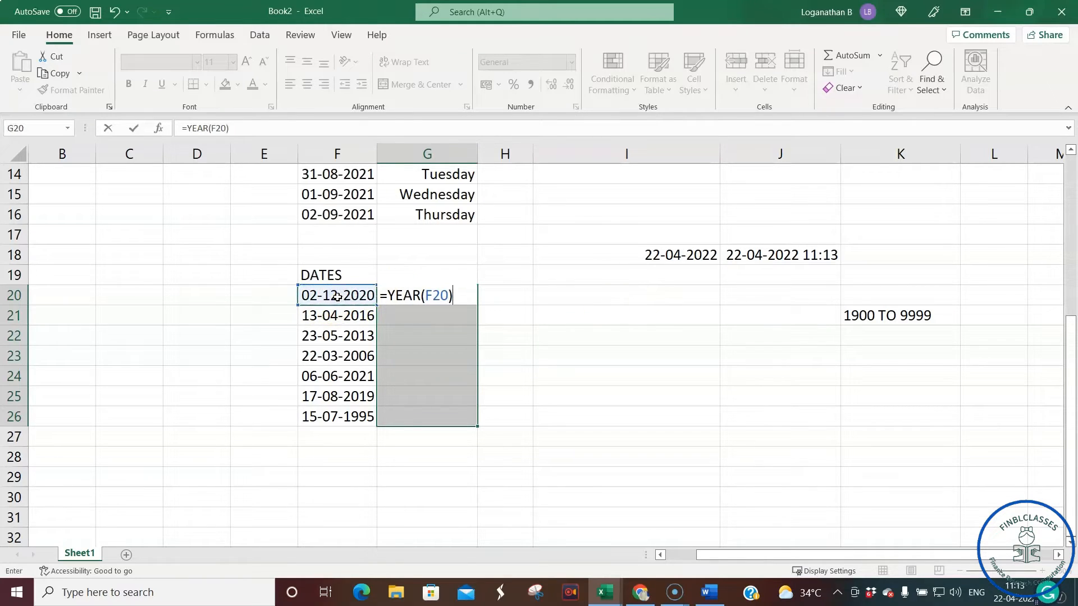
pyautogui.hotkey('ctrl', 'Return')
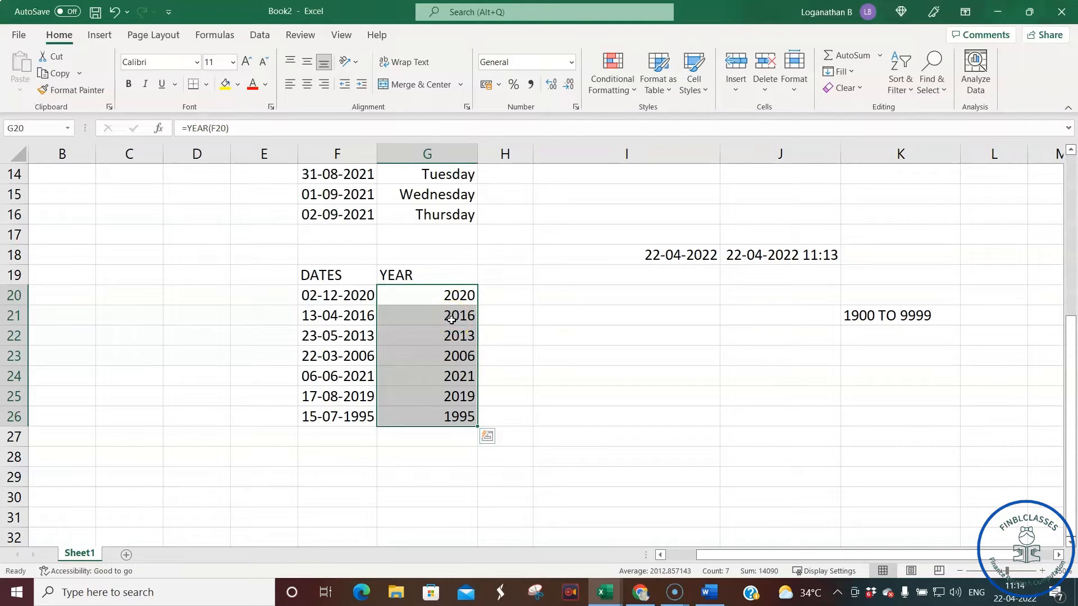
# Add the heading MONTH in cell H19, beside the YEAR heading.
pyautogui.click(517, 275)
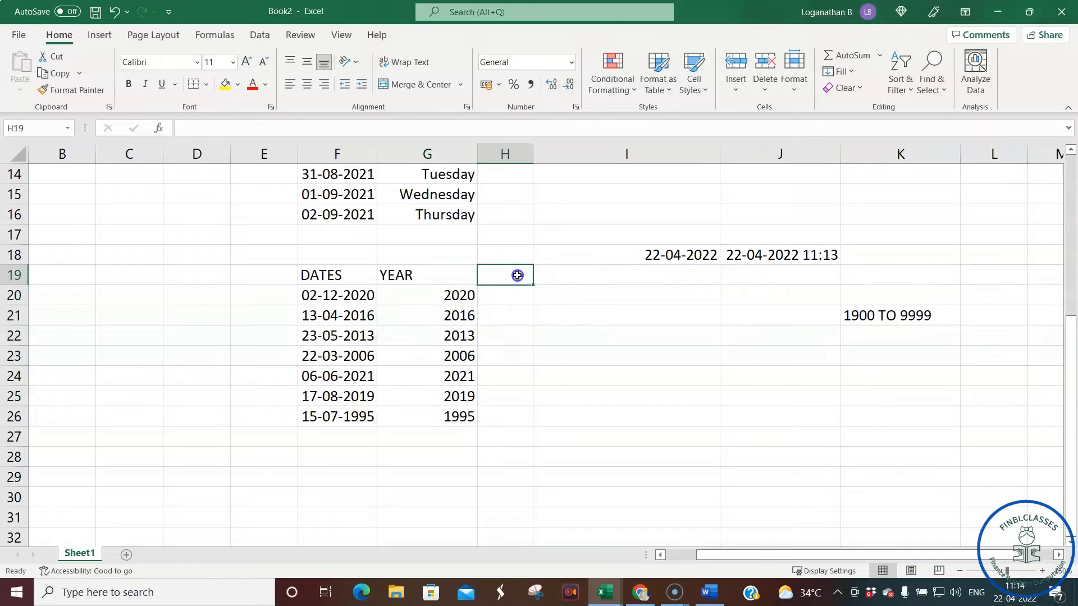
pyautogui.write('MONTH')
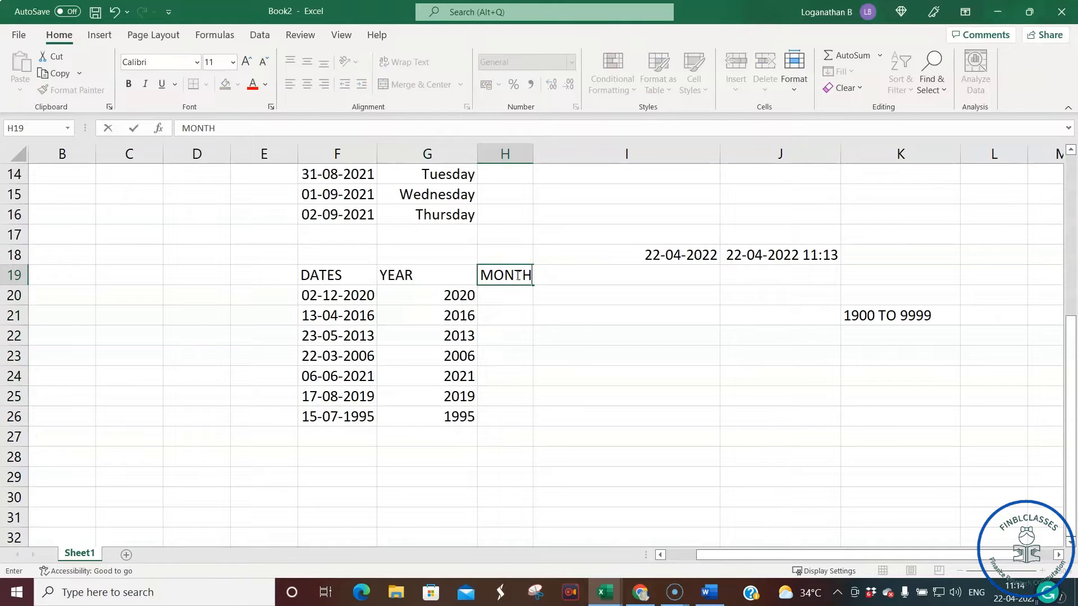
pyautogui.click(580, 314)
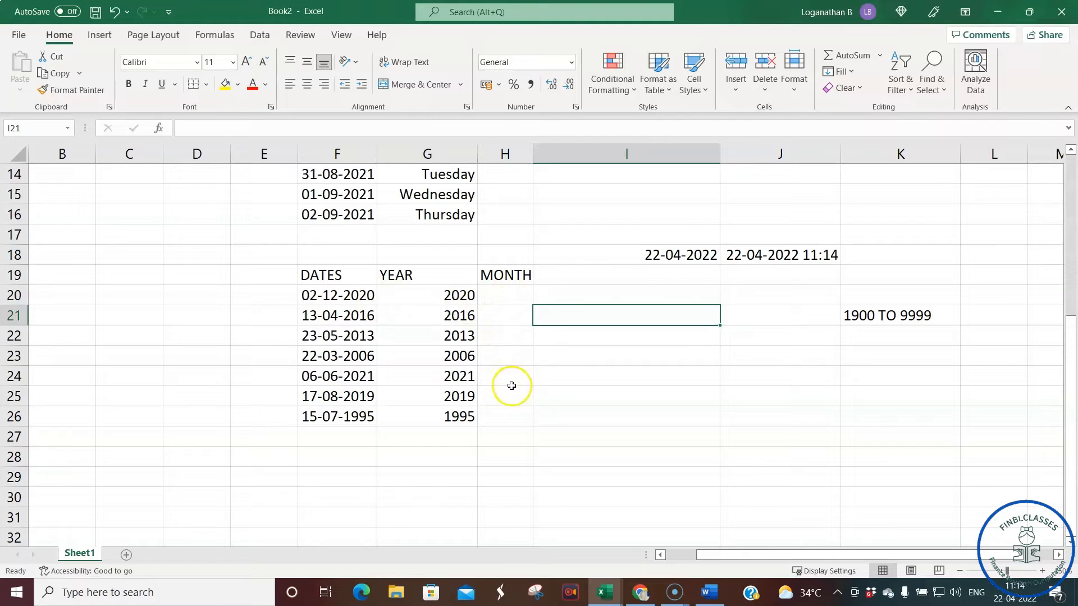
# Fill H20:H26 with the formula =MONTH(F20) in one entry to extract the month number of each date.
pyautogui.click(507, 298)
pyautogui.moveTo(507, 299); pyautogui.dragTo(510, 418)
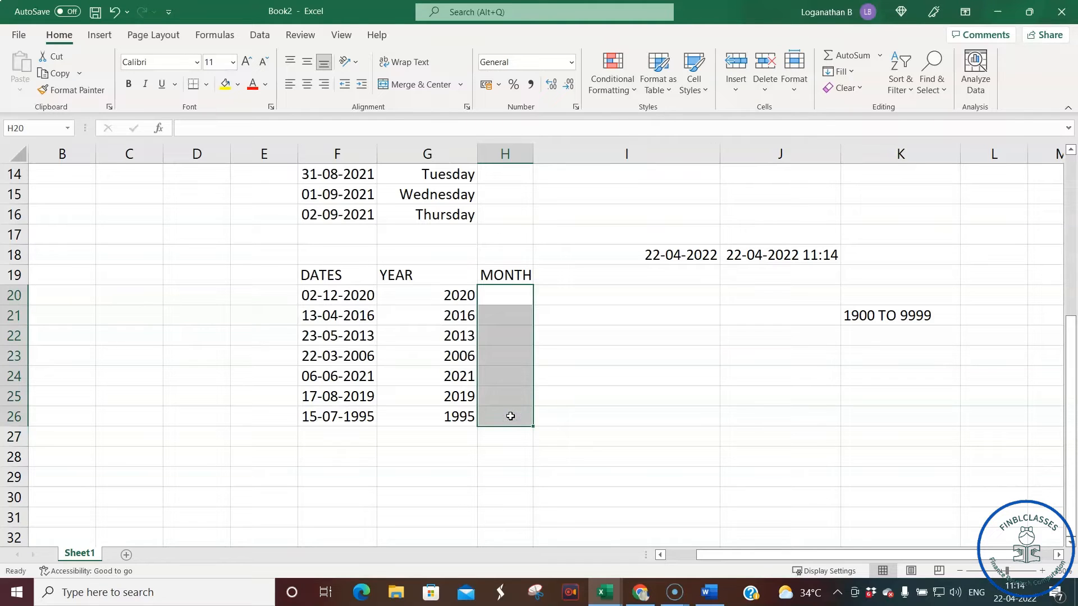
pyautogui.write('=MO')
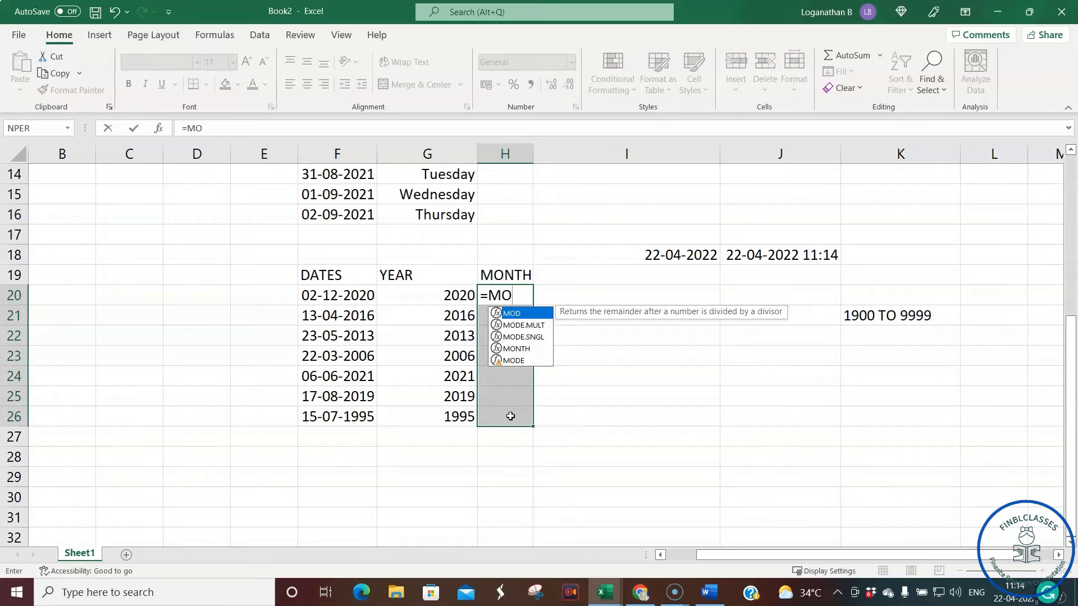
pyautogui.press('Down')
pyautogui.press('Down')
pyautogui.press('Down')
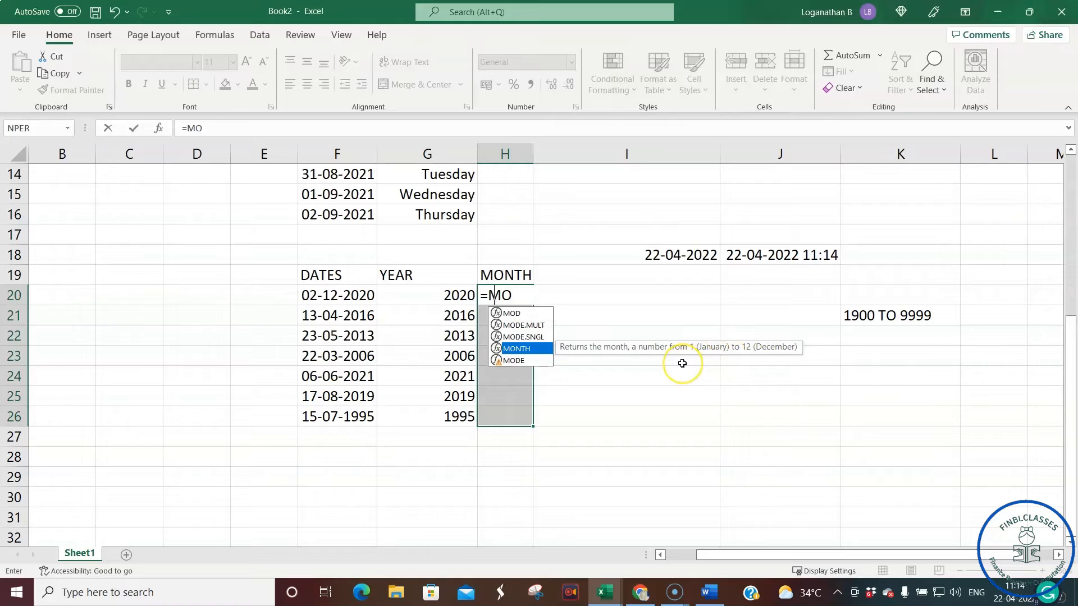
pyautogui.press('Tab')
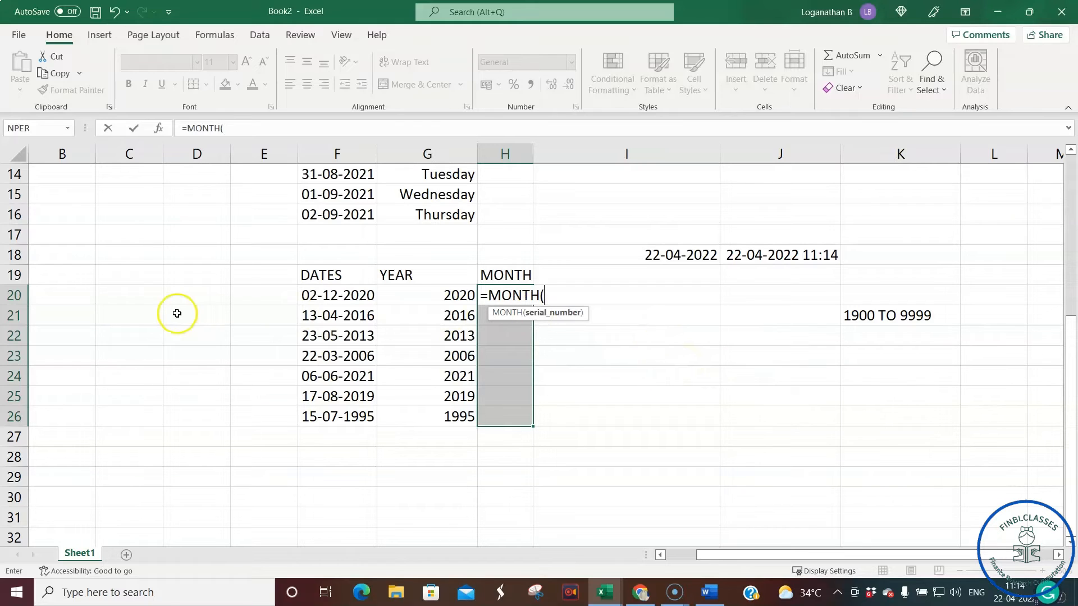
pyautogui.click(349, 294)
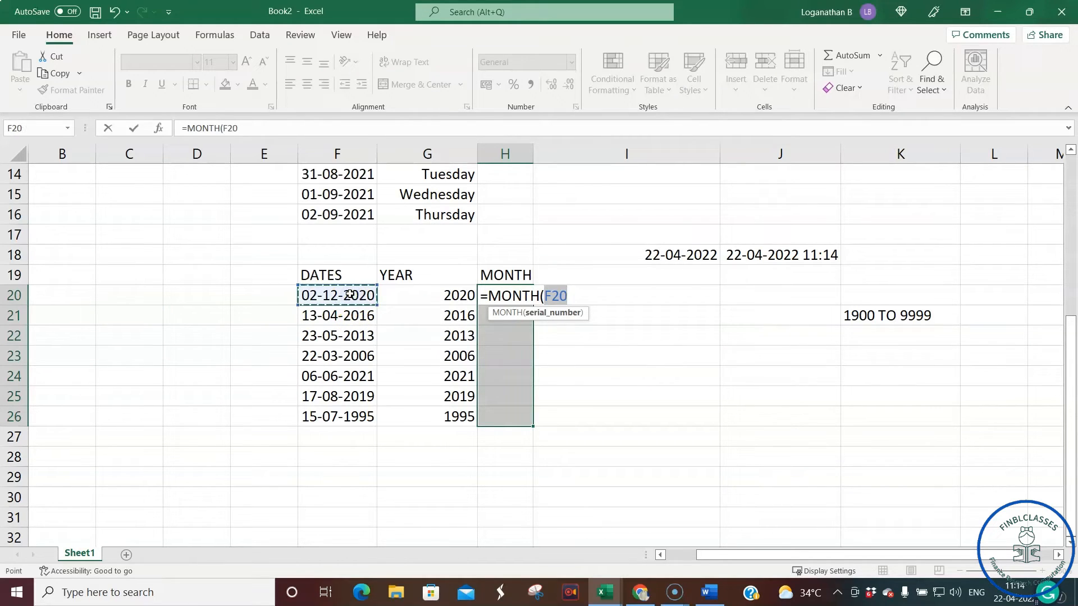
pyautogui.write(')')
pyautogui.hotkey('ctrl', 'Return')
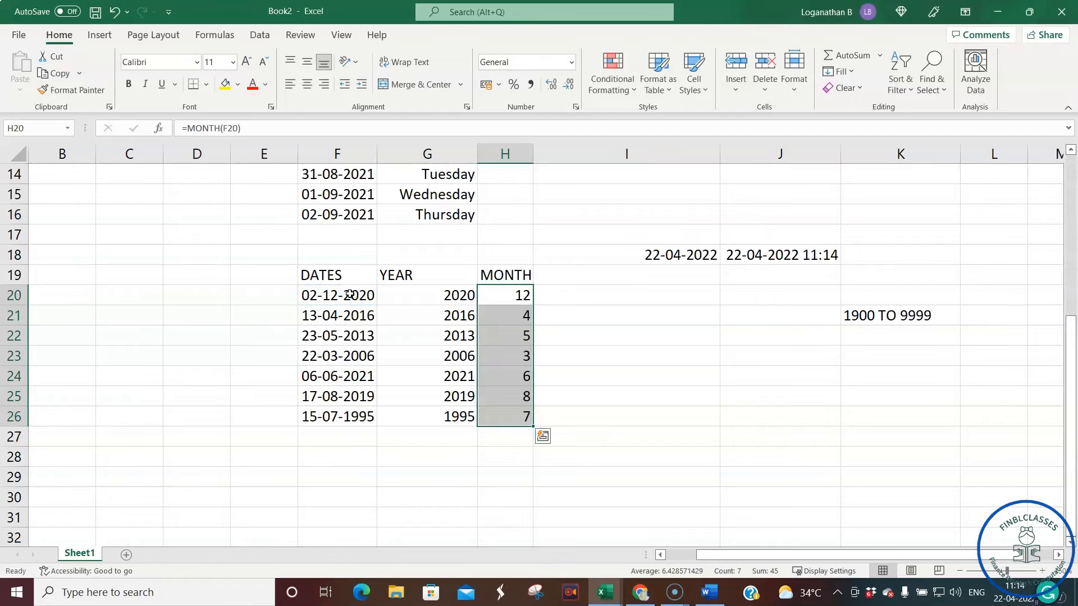
# Add the heading DAY in cell I19, beside the MONTH heading.
pyautogui.click(568, 344)
pyautogui.click(517, 303)
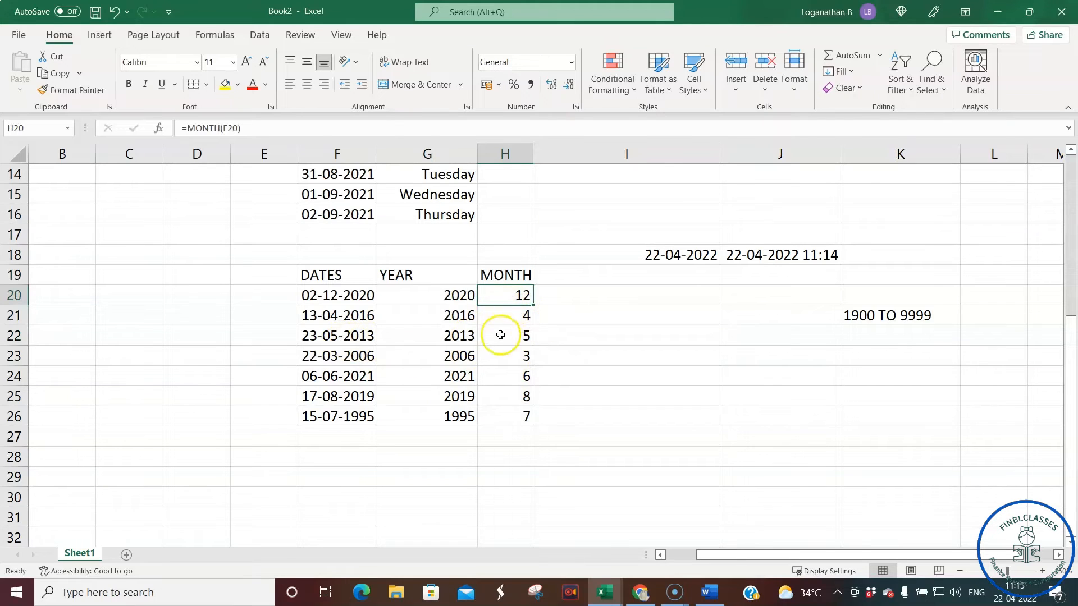
pyautogui.click(613, 279)
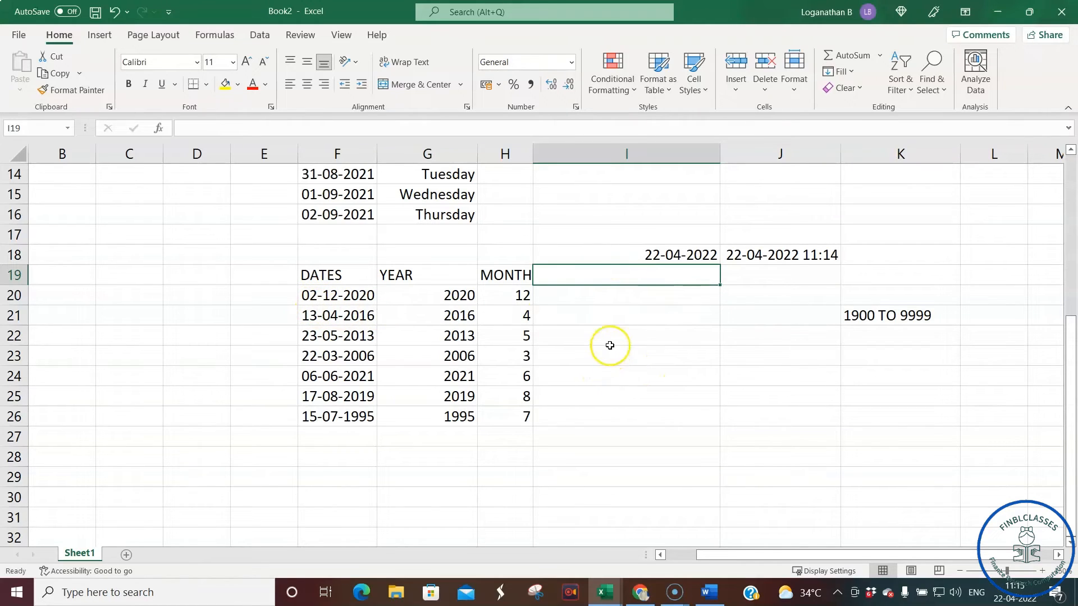
pyautogui.write('AY')
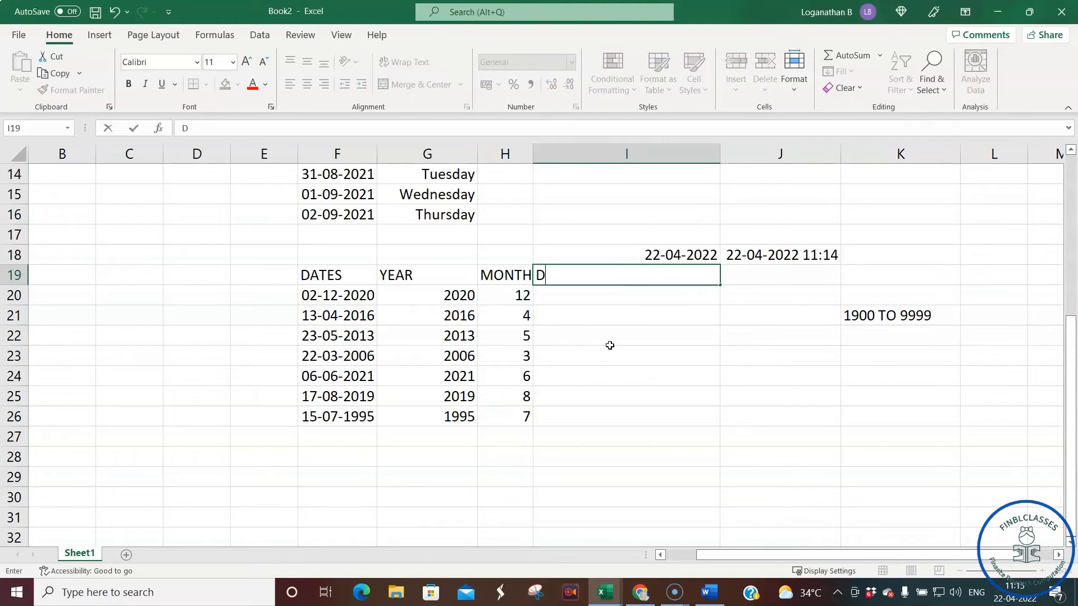
# Fill I20:I26 with the formula =DAY(F20) in one entry to extract the day number of each date.
pyautogui.moveTo(581, 294); pyautogui.dragTo(575, 420)
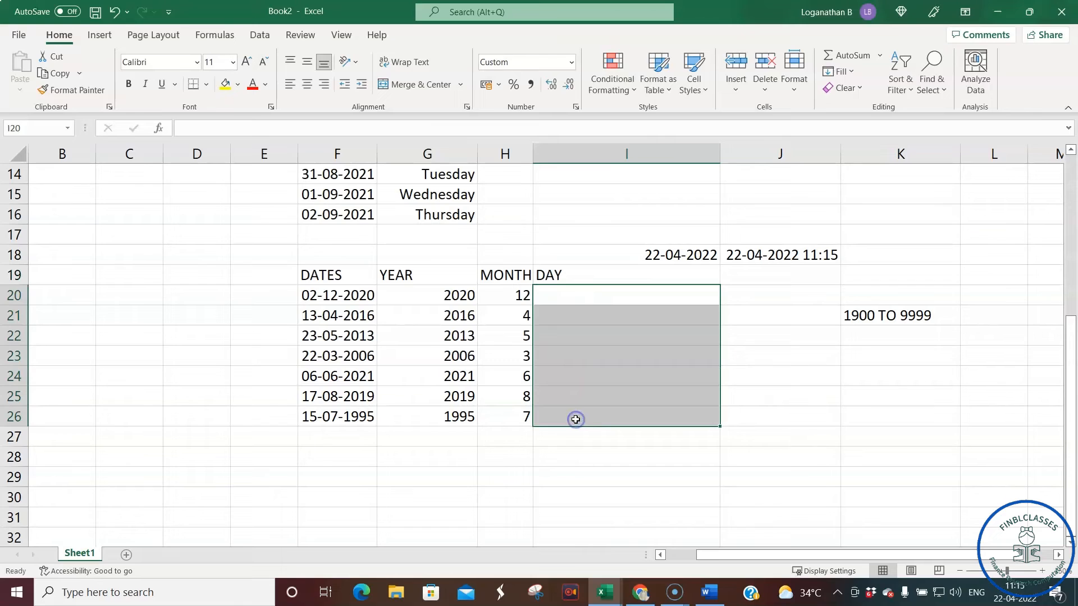
pyautogui.write('=DAY')
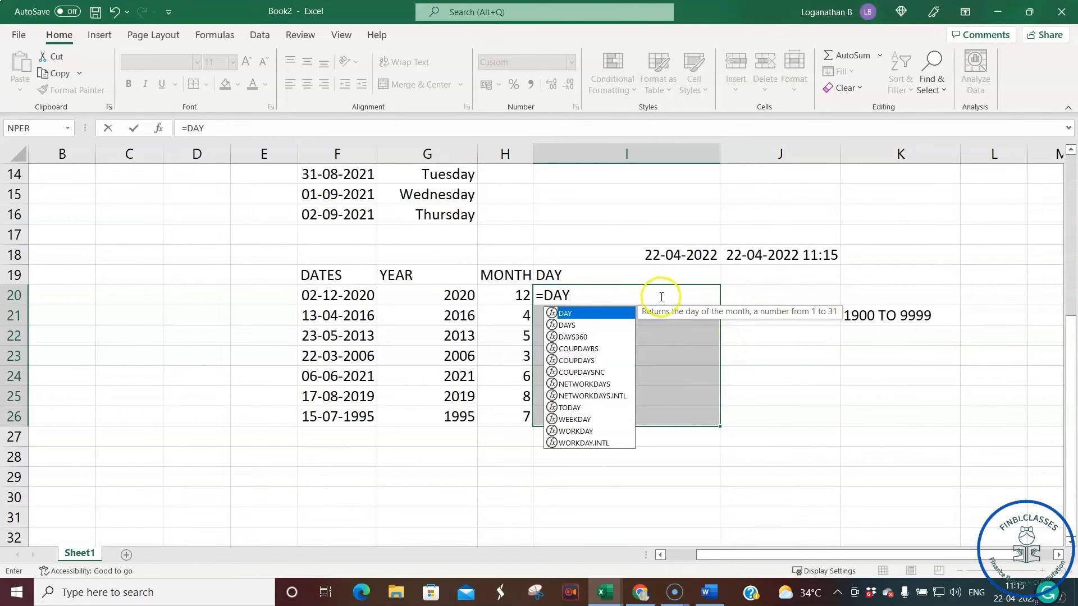
pyautogui.write('(')
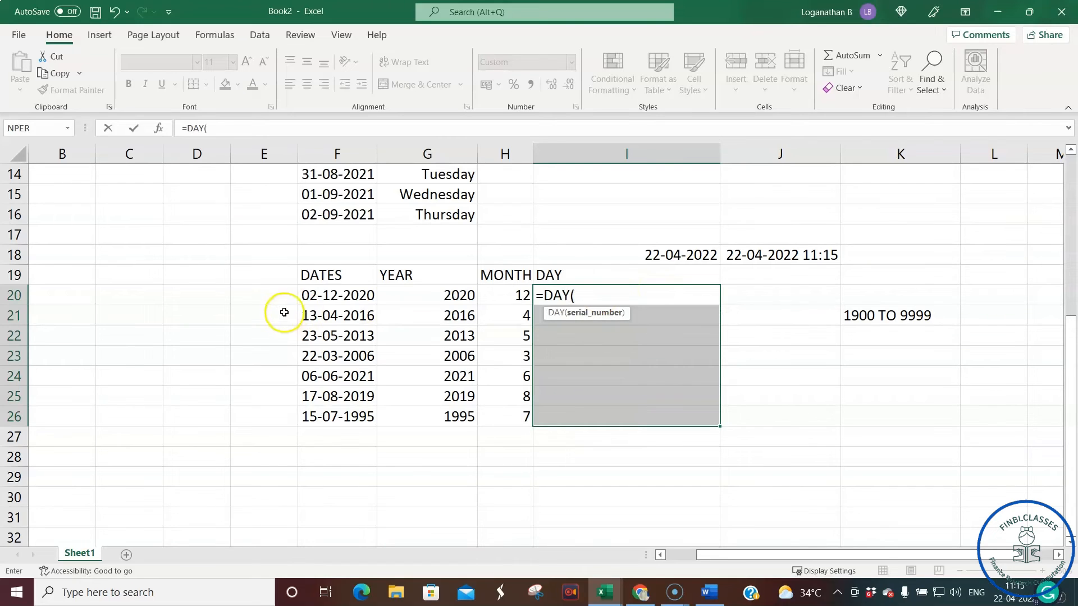
pyautogui.click(331, 295)
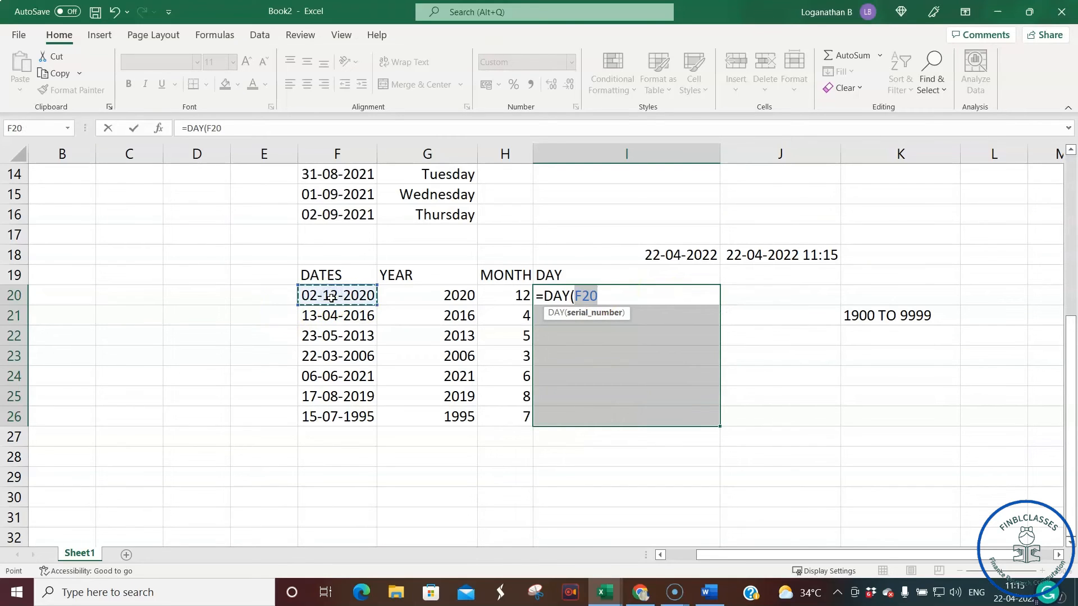
pyautogui.write(')')
pyautogui.hotkey('ctrl', 'Return')
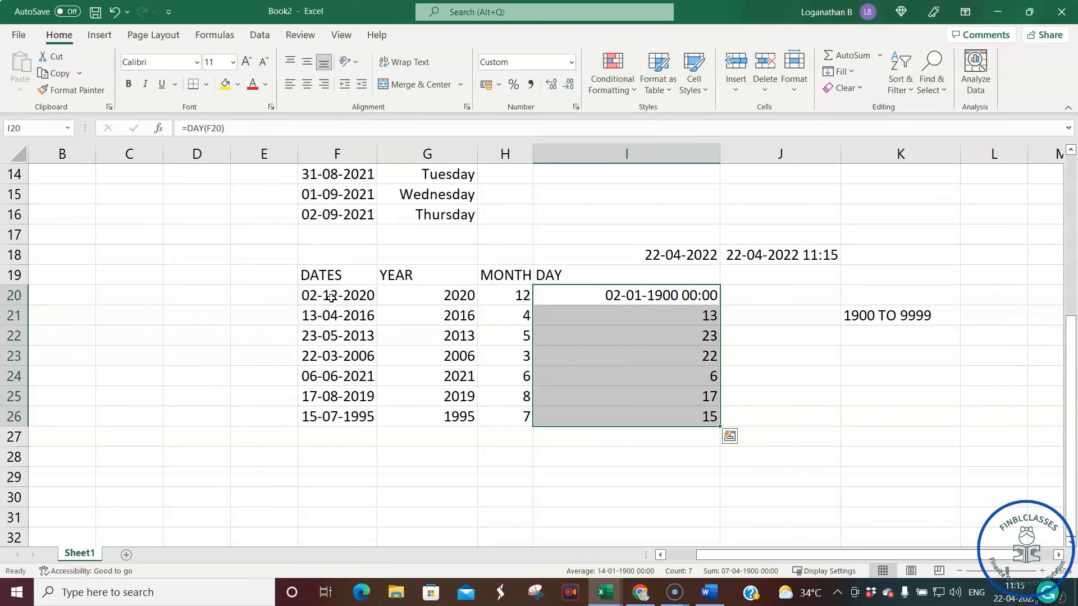
pyautogui.click(696, 357)
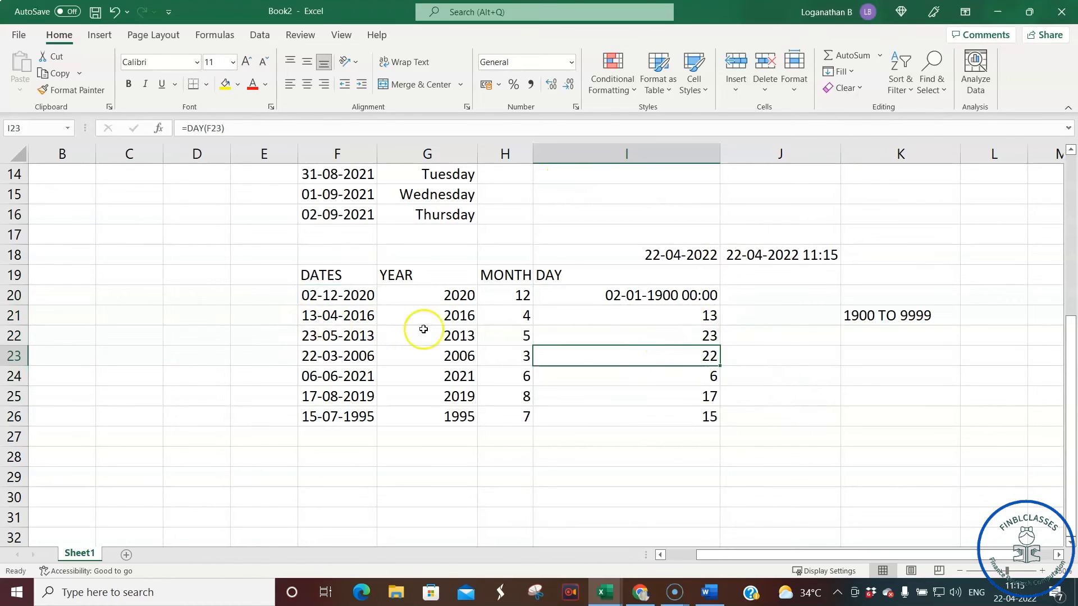
# Change the number format of cell I20 to General, using the General code in the Custom category.
pyautogui.click(664, 296)
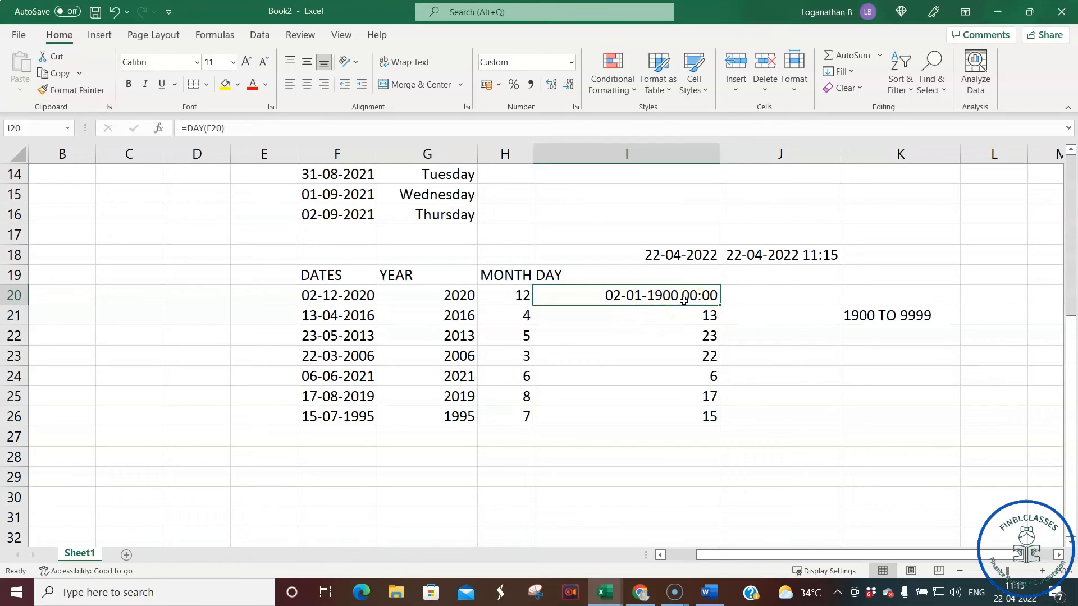
pyautogui.click(575, 108)
pyautogui.moveTo(470, 149); pyautogui.dragTo(325, 139)
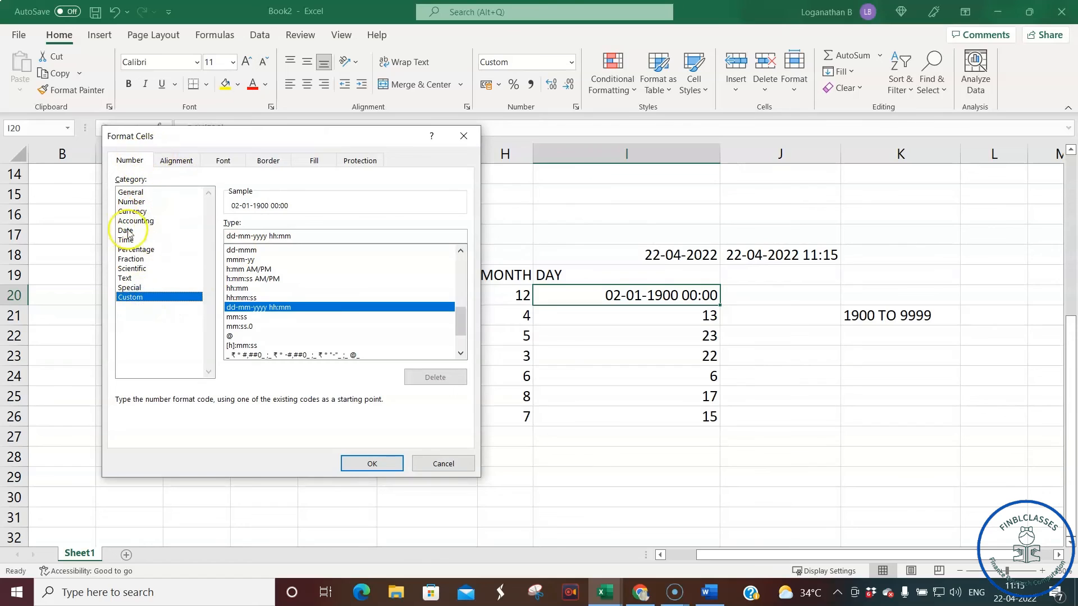
pyautogui.click(149, 300)
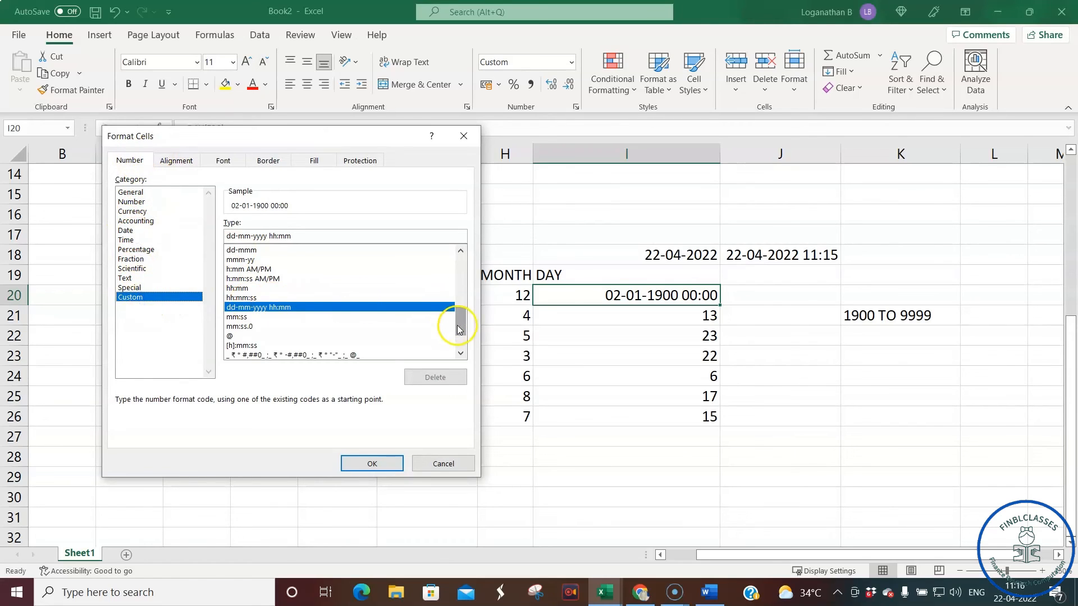
pyautogui.moveTo(458, 329); pyautogui.dragTo(461, 271)
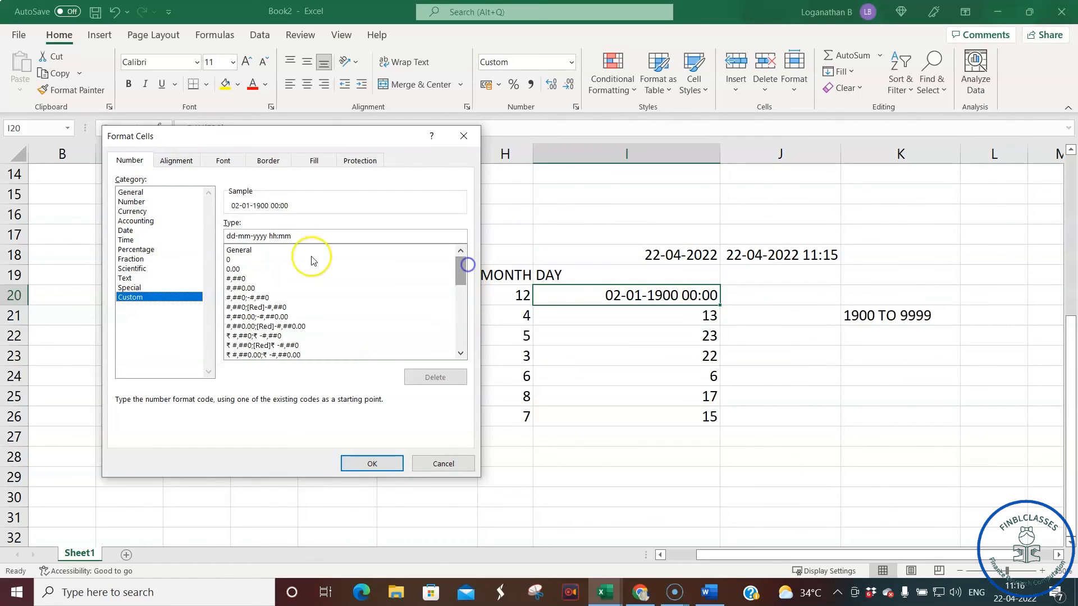
pyautogui.click(246, 251)
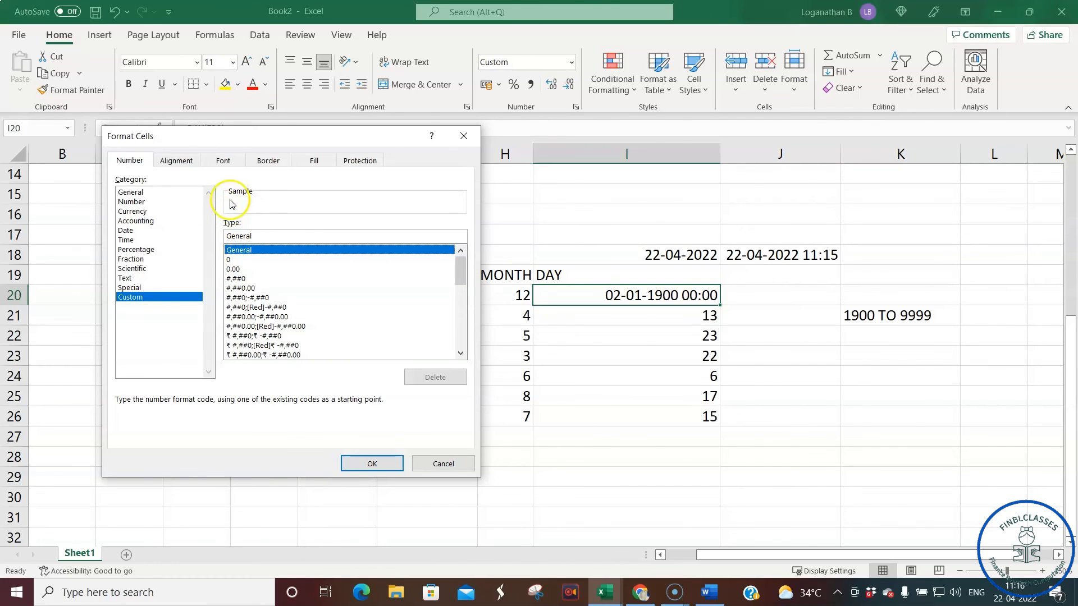
pyautogui.click(370, 462)
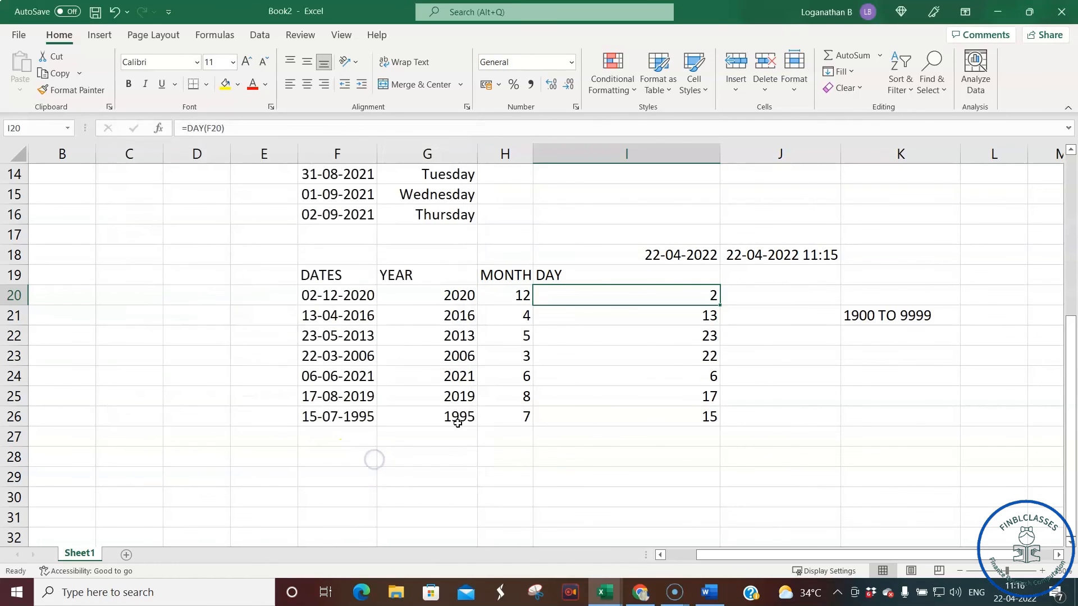
pyautogui.click(737, 339)
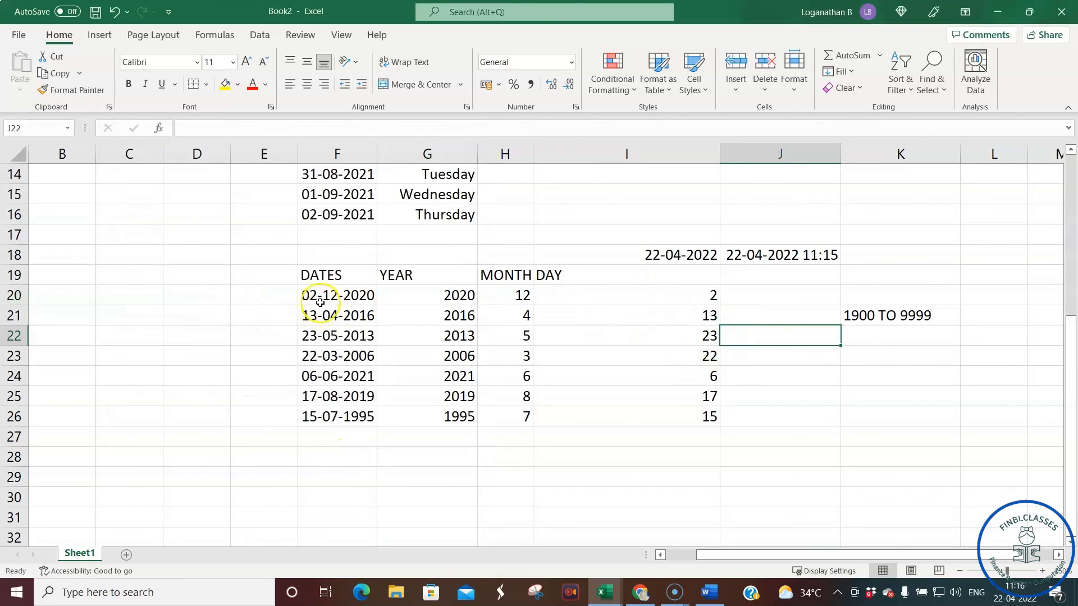
# Center the day numbers in I20:I26 and the DAY heading in I19 horizontally.
pyautogui.moveTo(689, 294); pyautogui.dragTo(698, 414)
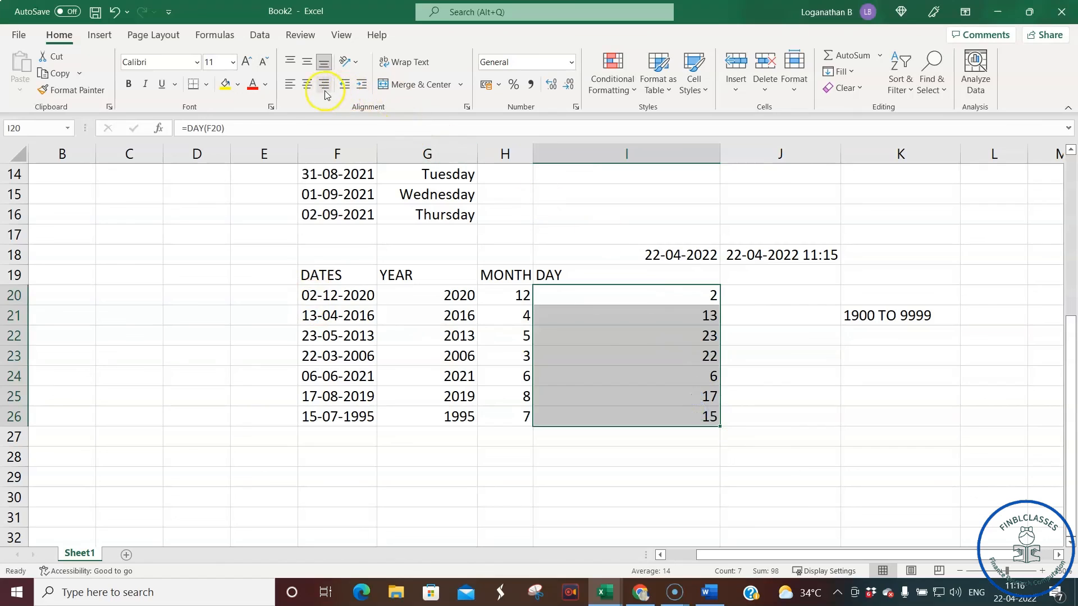
pyautogui.click(308, 84)
pyautogui.click(703, 327)
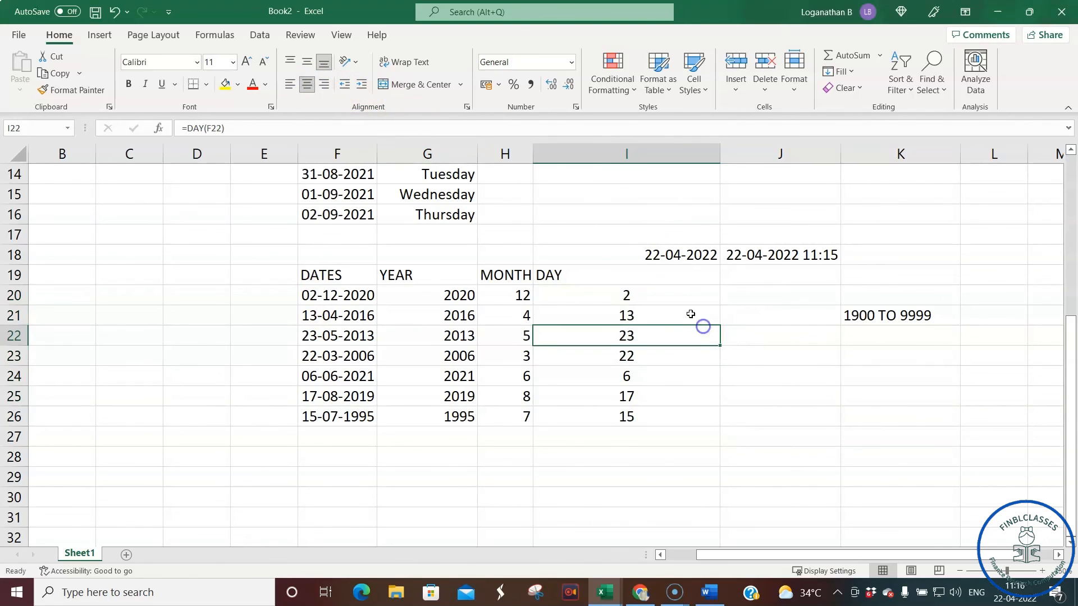
pyautogui.click(582, 279)
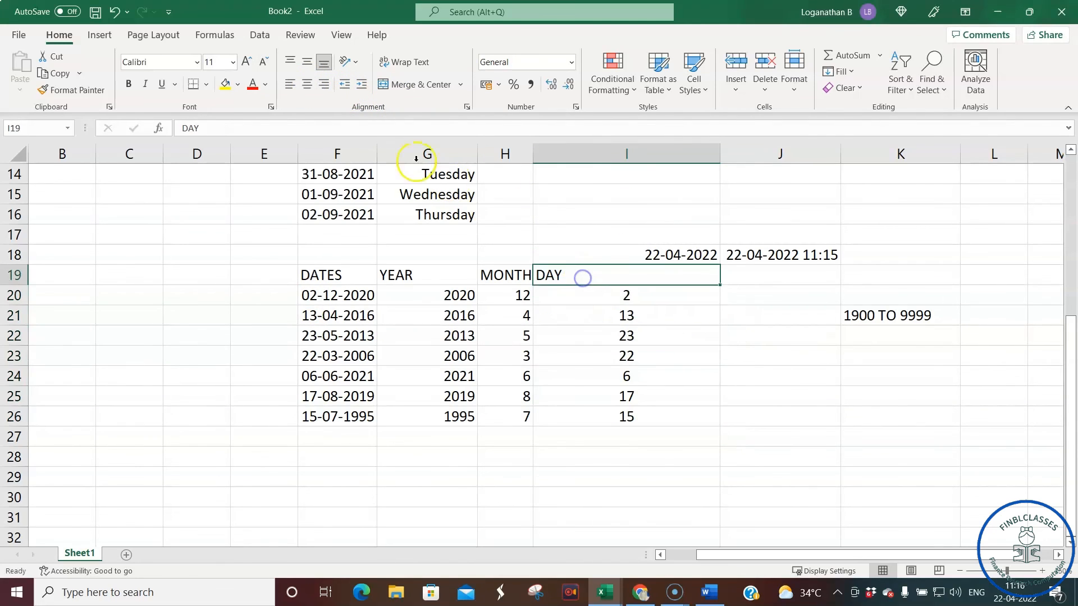
pyautogui.click(308, 87)
pyautogui.click(735, 360)
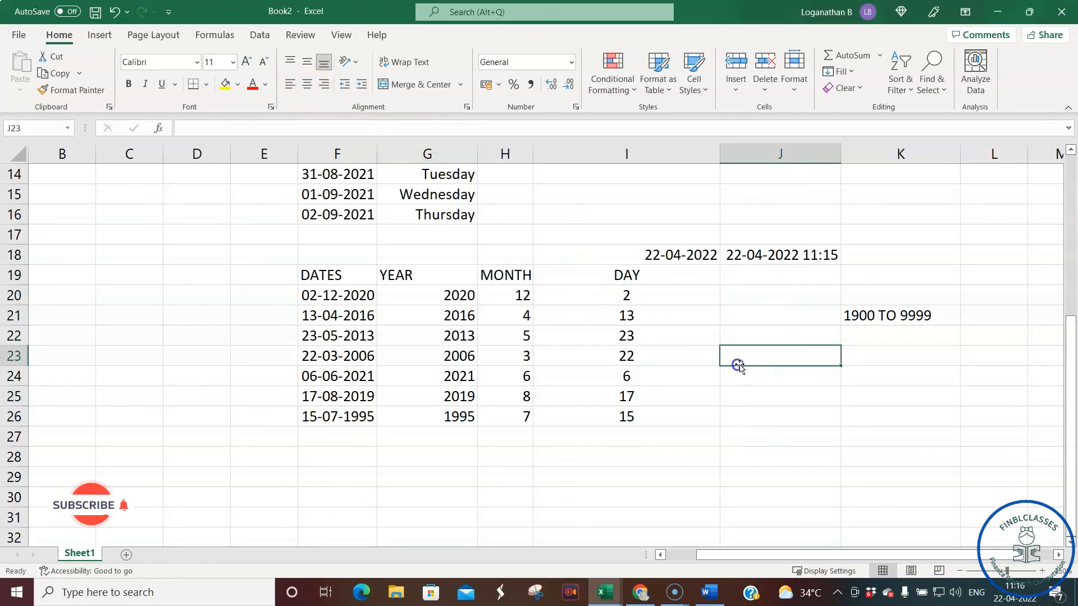